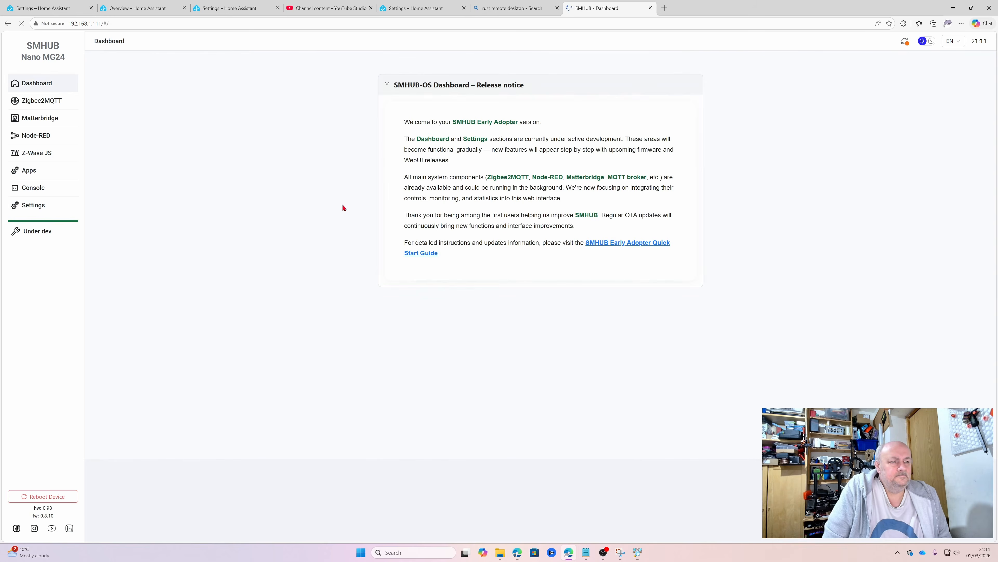
Open Settings – General, showing time zone Europe/London and hostname SMHUB
{"action": "left_click", "coordinate": [39, 205]}
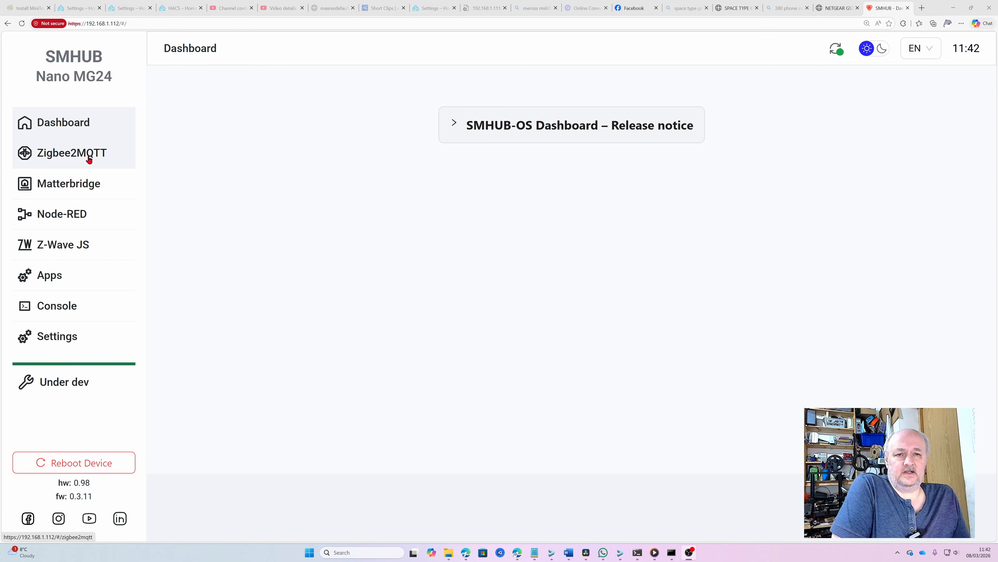
{"action": "left_click", "coordinate": [82, 340]}
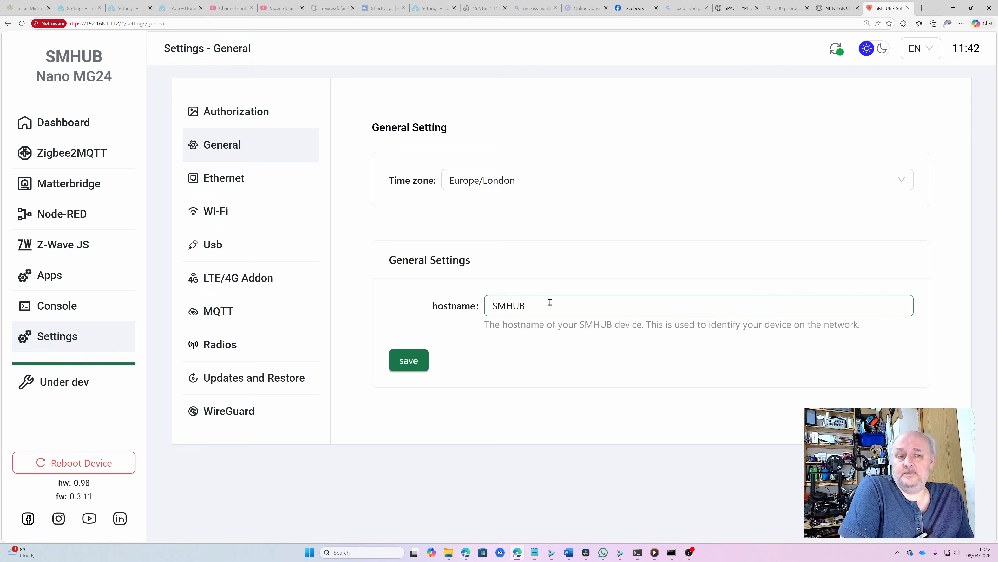
Check the Ethernet status and configuration, then the Wi-Fi page showing Wi-Fi disabled
{"action": "left_click", "coordinate": [270, 189]}
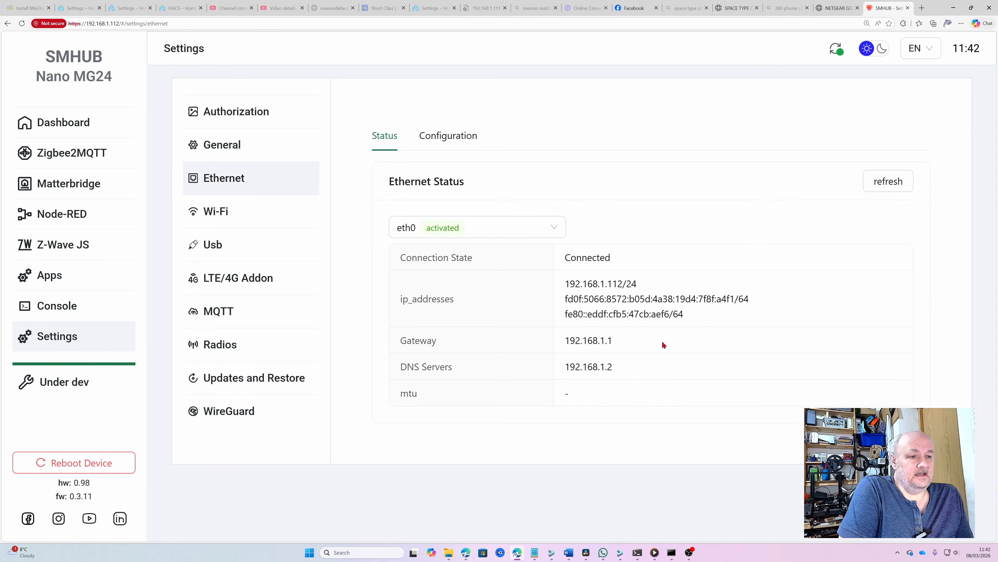
{"action": "left_click", "coordinate": [441, 136]}
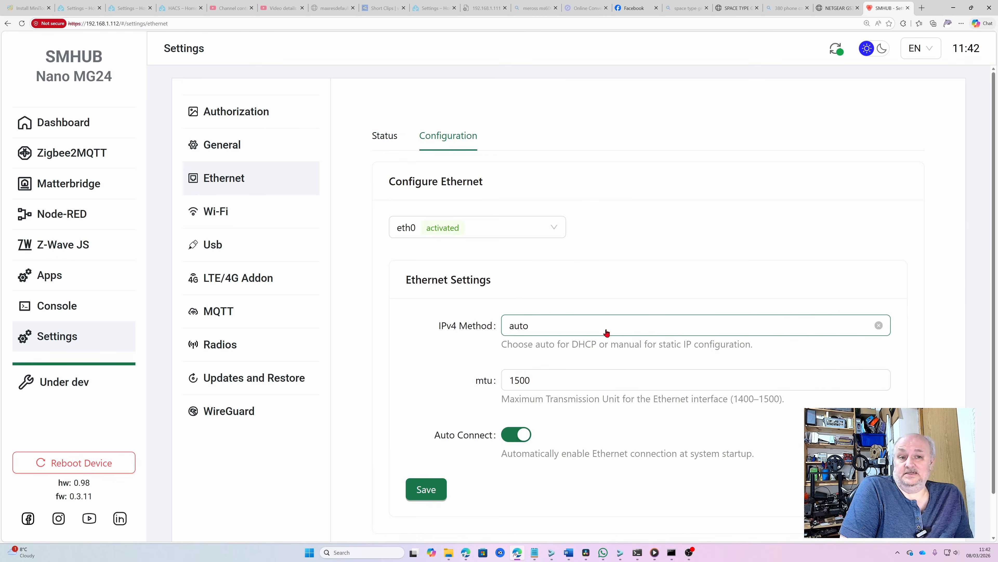
{"action": "left_click", "coordinate": [213, 214]}
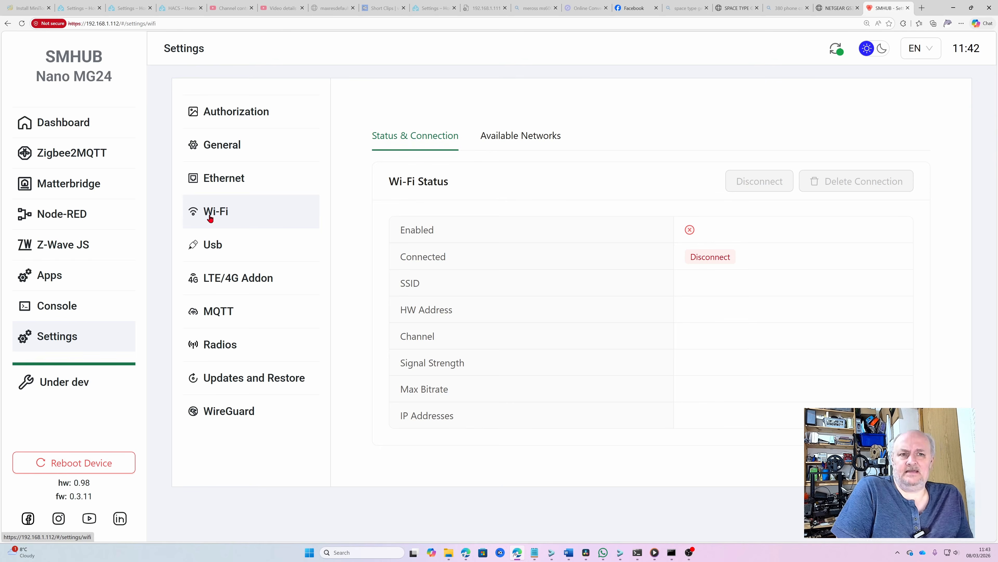
Look over the USB and LTE/4G settings, then the MQTT page with Mosquitto on port 1883
{"action": "left_click", "coordinate": [271, 256]}
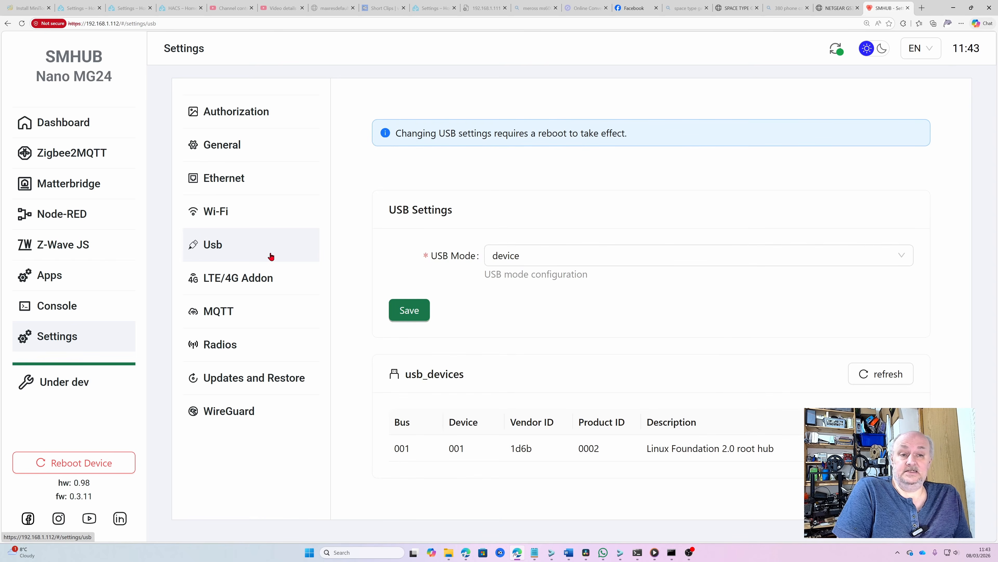
{"action": "left_click", "coordinate": [258, 281]}
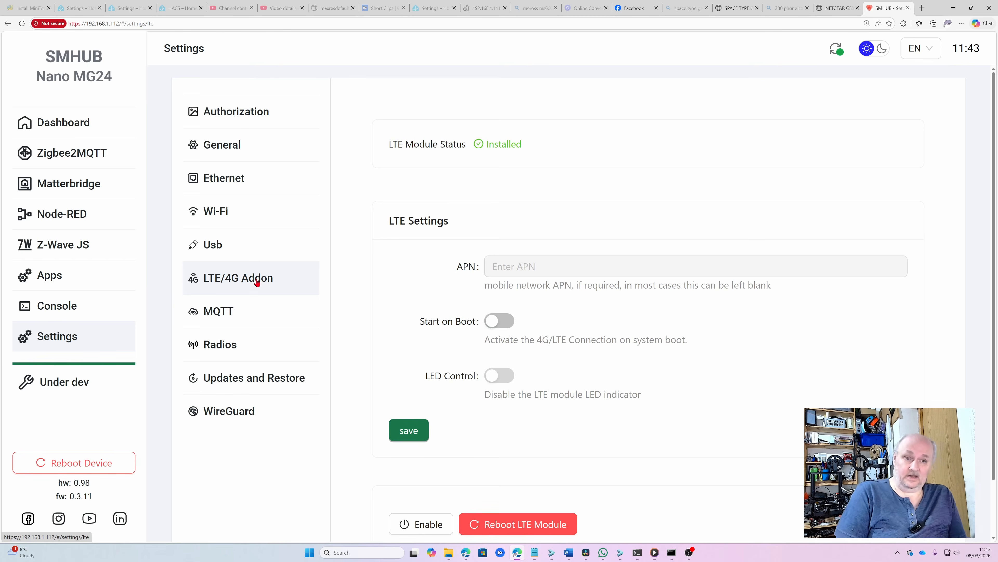
{"action": "left_click", "coordinate": [243, 320]}
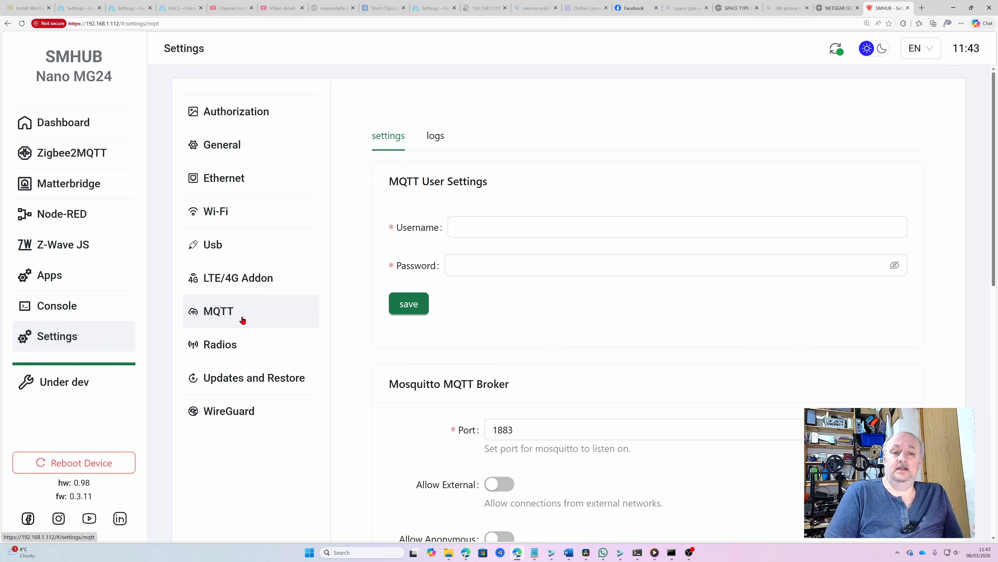
Flash Radio 1 in Zigbee Coordinator mode with factory coordinator firmware v8.0.2.0
{"action": "left_click", "coordinate": [246, 356]}
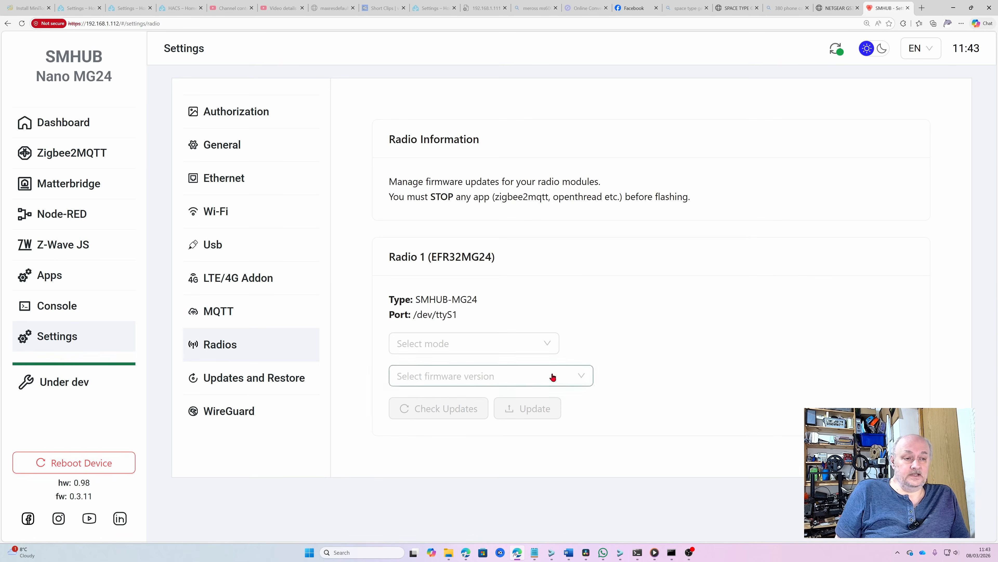
{"action": "left_click", "coordinate": [547, 345]}
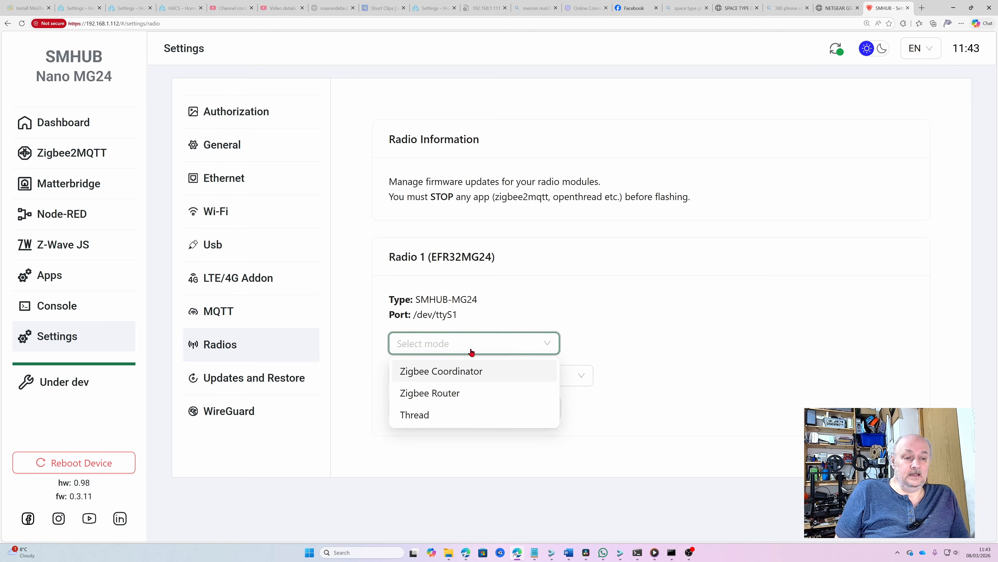
{"action": "left_click", "coordinate": [438, 371]}
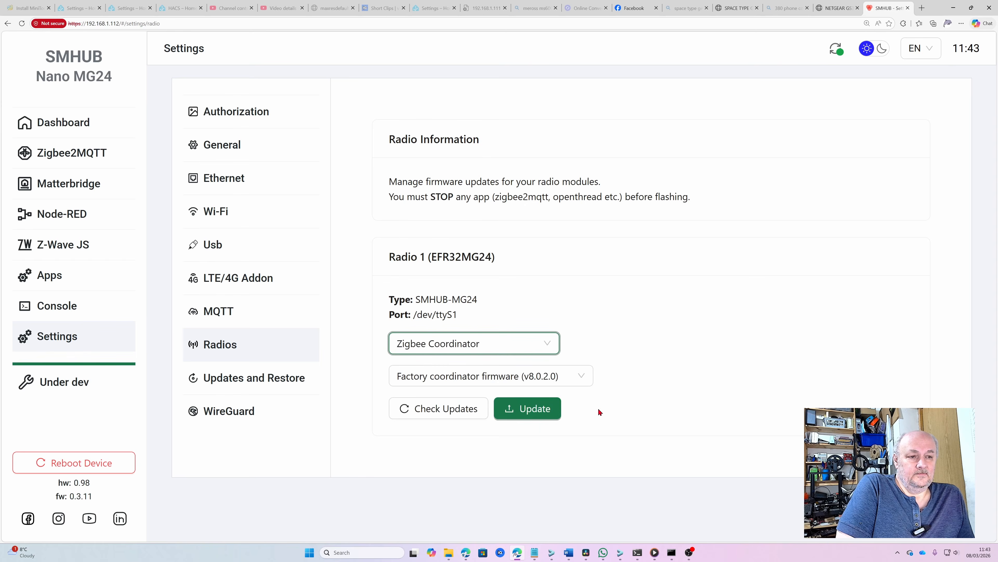
{"action": "left_click", "coordinate": [581, 379]}
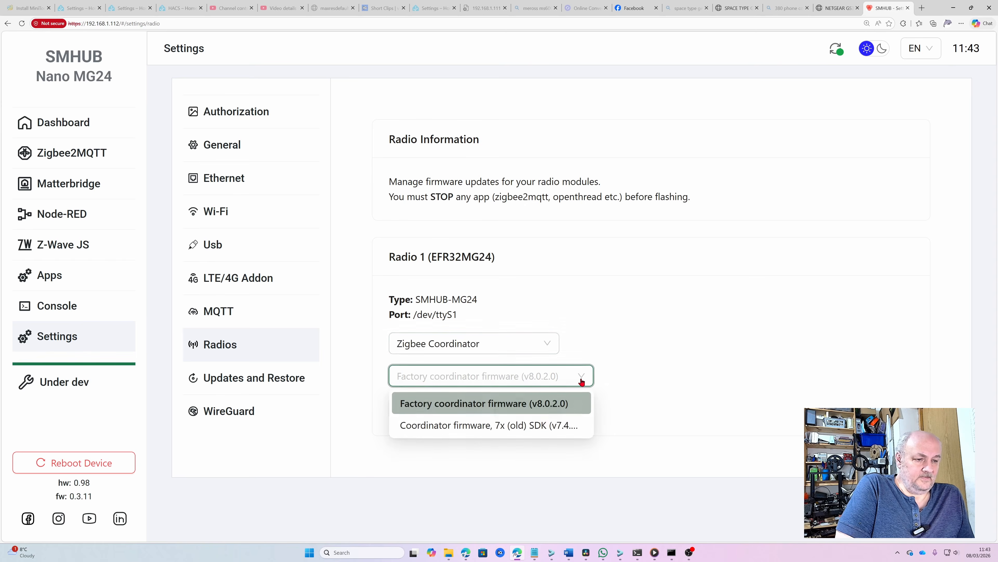
{"action": "left_click", "coordinate": [460, 407]}
{"action": "left_click", "coordinate": [524, 413]}
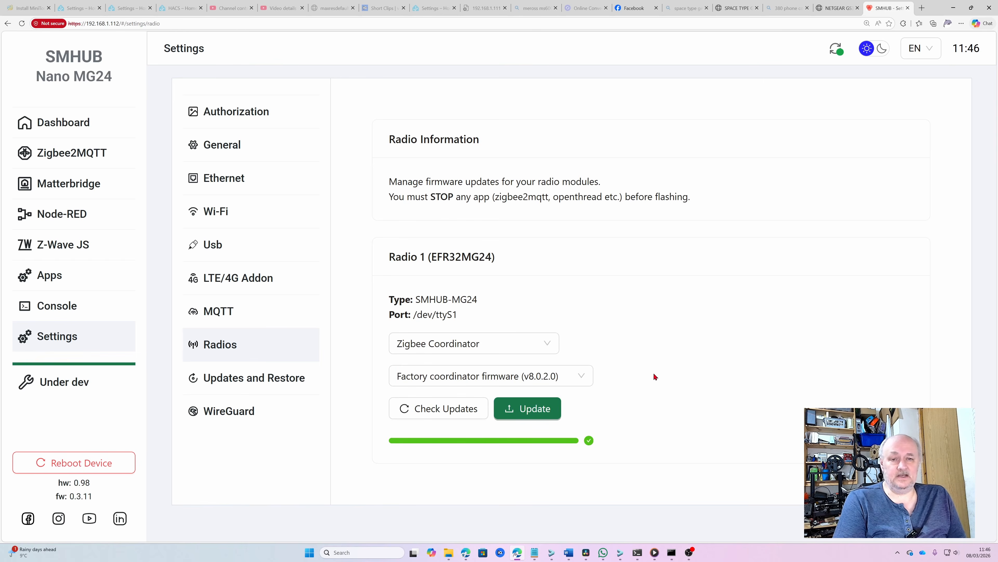
{"action": "left_click", "coordinate": [258, 385]}
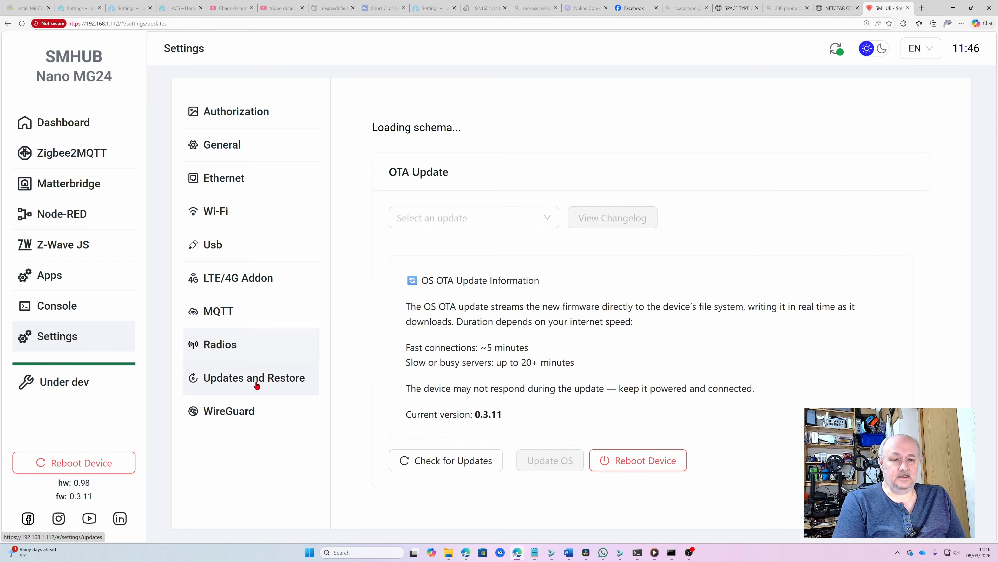
Confirm the OS is at 0.3.11 on the stable channel, then view the WireGuard settings
{"action": "scroll", "coordinate": [569, 347], "scroll_direction": "down", "scroll_amount": 1}
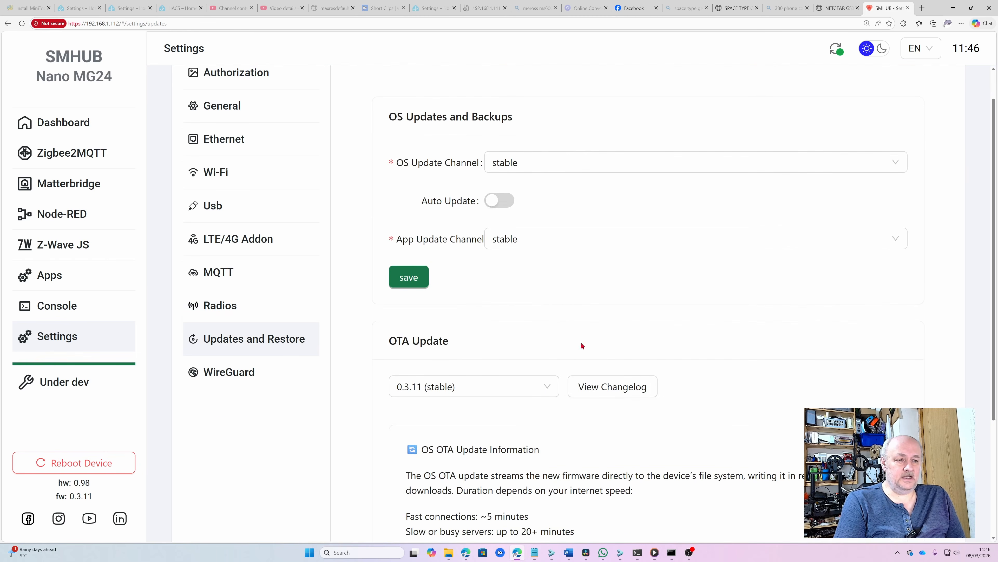
{"action": "scroll", "coordinate": [530, 315], "scroll_direction": "down", "scroll_amount": 1}
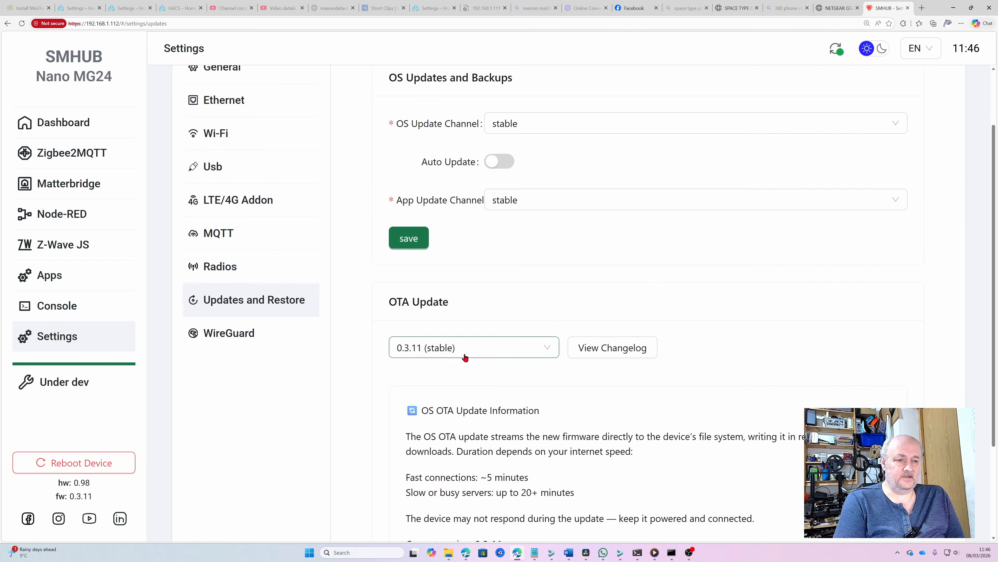
{"action": "scroll", "coordinate": [563, 344], "scroll_direction": "down", "scroll_amount": 2}
{"action": "scroll", "coordinate": [563, 344], "scroll_direction": "down", "scroll_amount": 2}
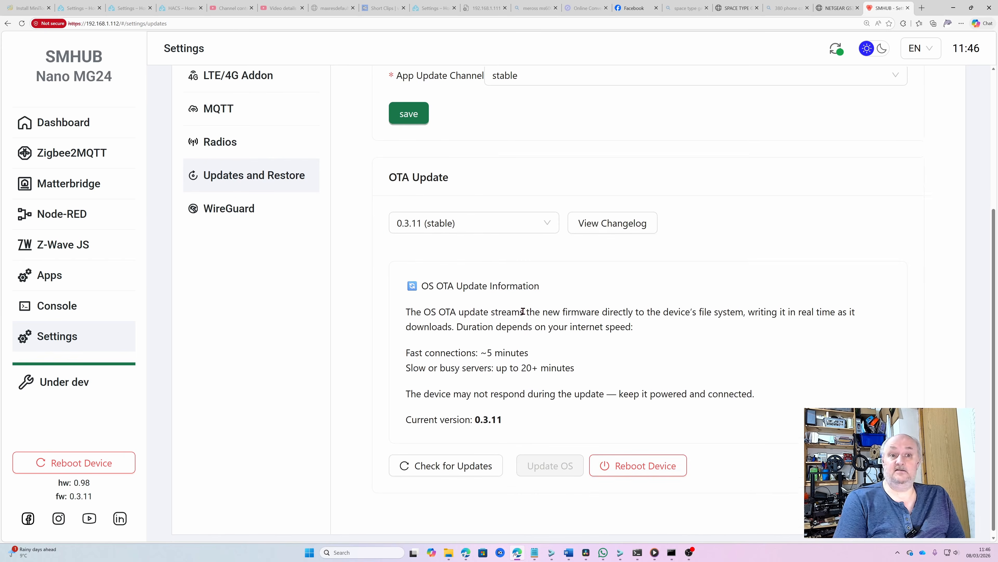
{"action": "scroll", "coordinate": [541, 216], "scroll_direction": "up", "scroll_amount": 3}
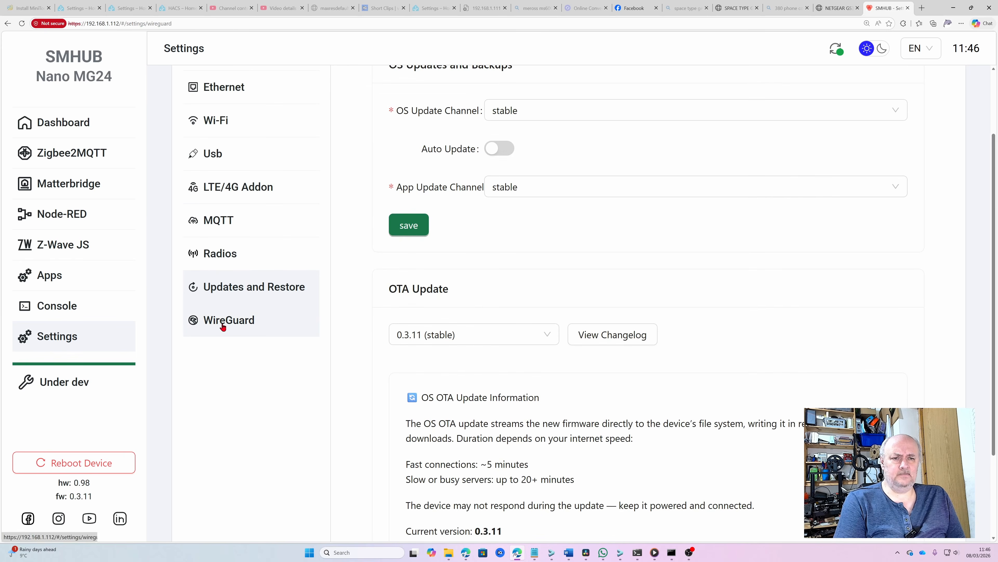
{"action": "left_click", "coordinate": [223, 322]}
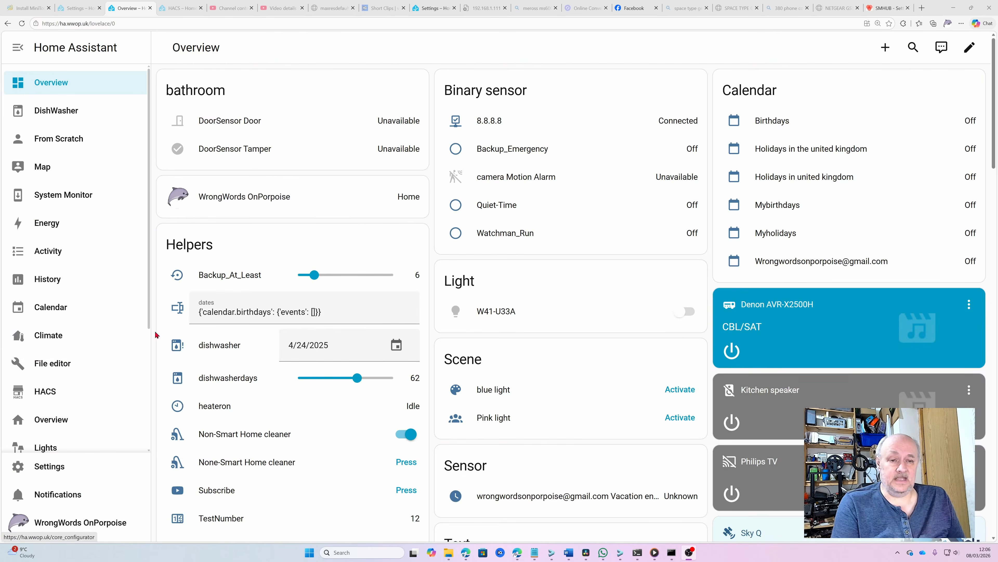
Open the Mosquitto broker app's configuration options in Home Assistant
{"action": "scroll", "coordinate": [112, 304], "scroll_direction": "down", "scroll_amount": 3}
{"action": "scroll", "coordinate": [113, 303], "scroll_direction": "down", "scroll_amount": 4}
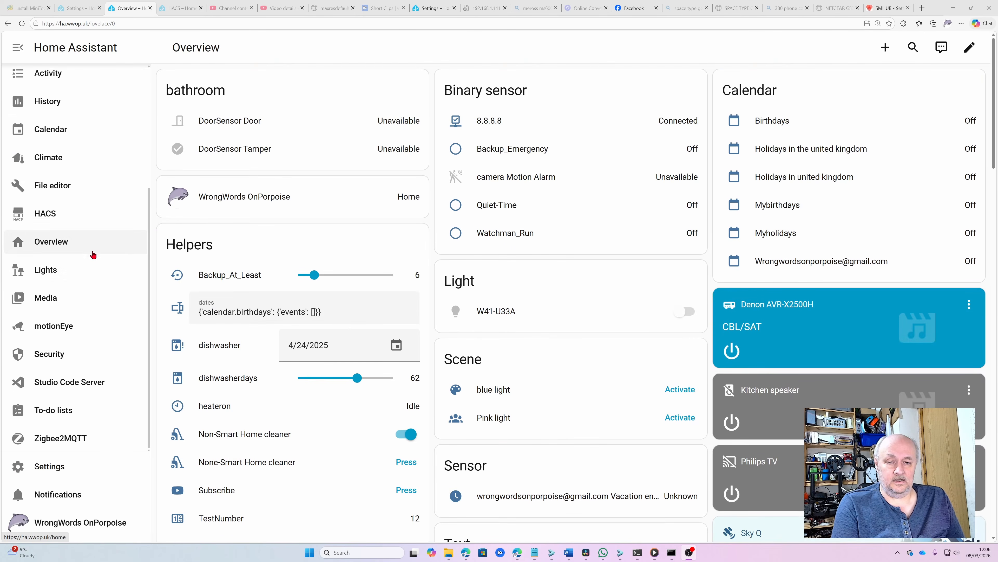
{"action": "left_click", "coordinate": [54, 471]}
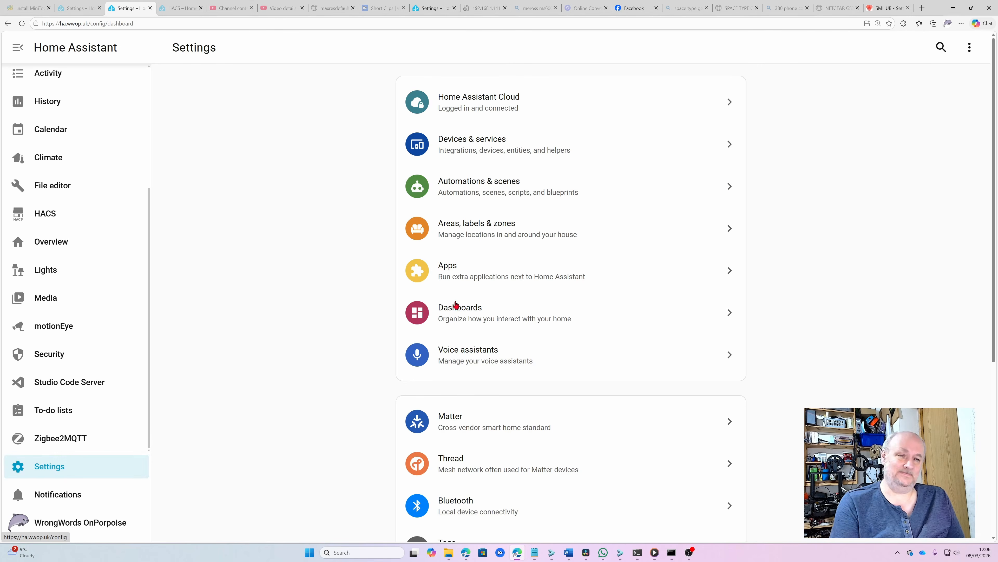
{"action": "left_click", "coordinate": [488, 276]}
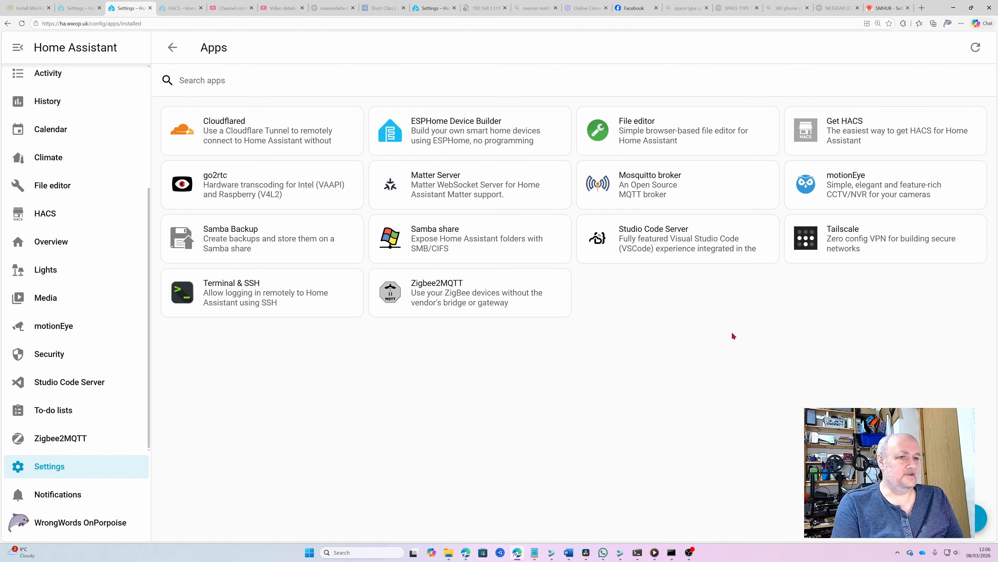
{"action": "left_click", "coordinate": [654, 189]}
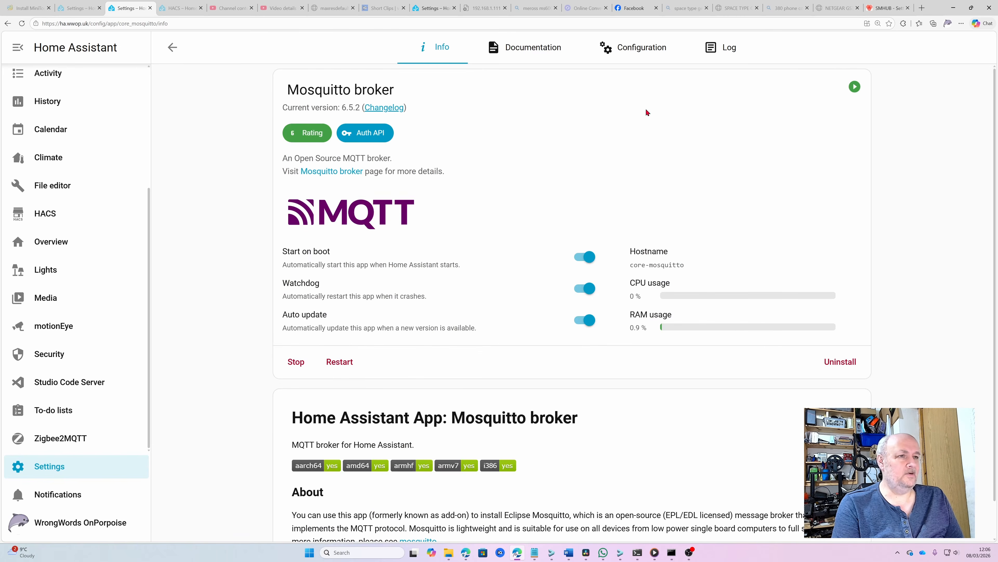
{"action": "left_click", "coordinate": [639, 48]}
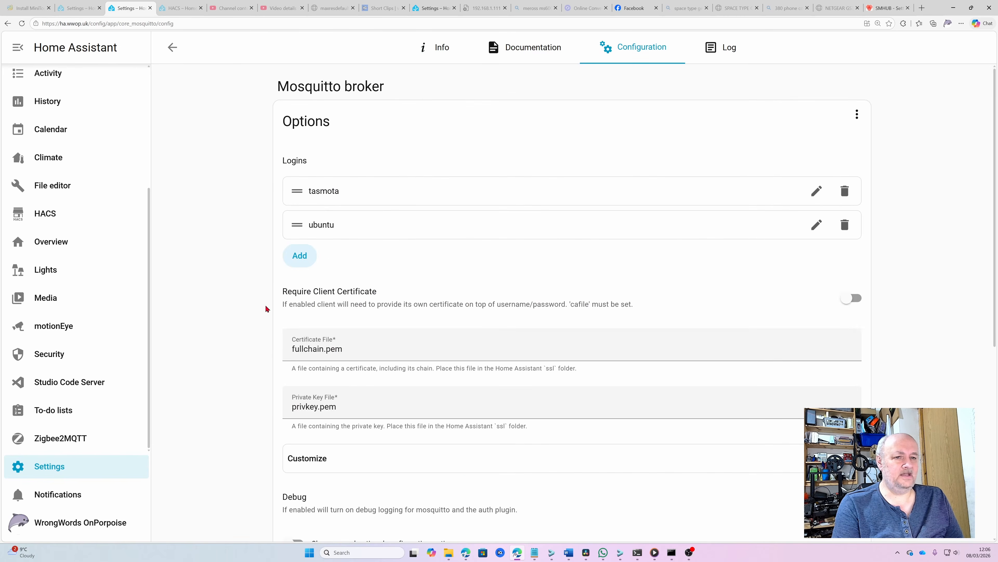
Add a new broker login using the hub's MQTT username and password from the notes
{"action": "left_click", "coordinate": [292, 261]}
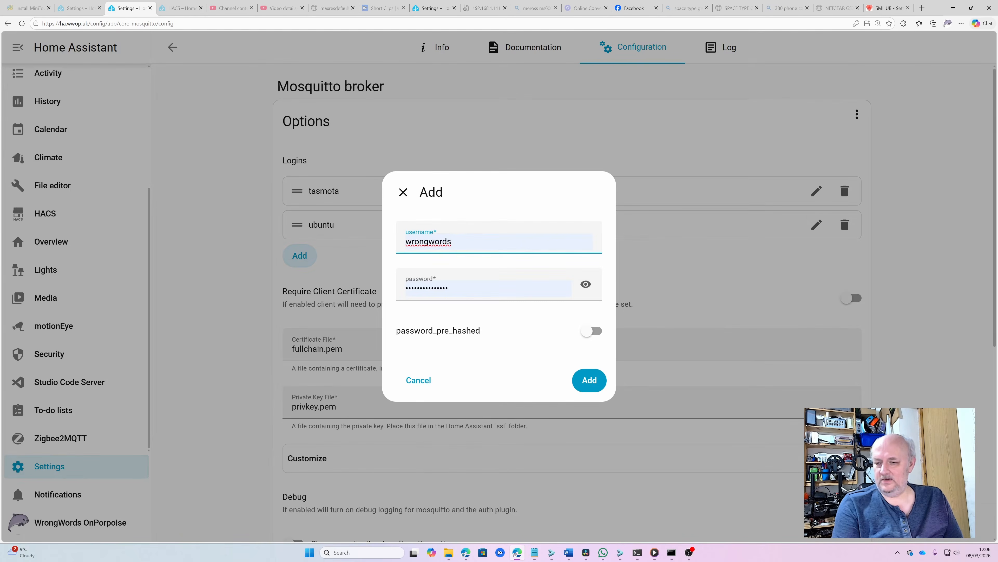
{"action": "key", "text": "alt+Tab"}
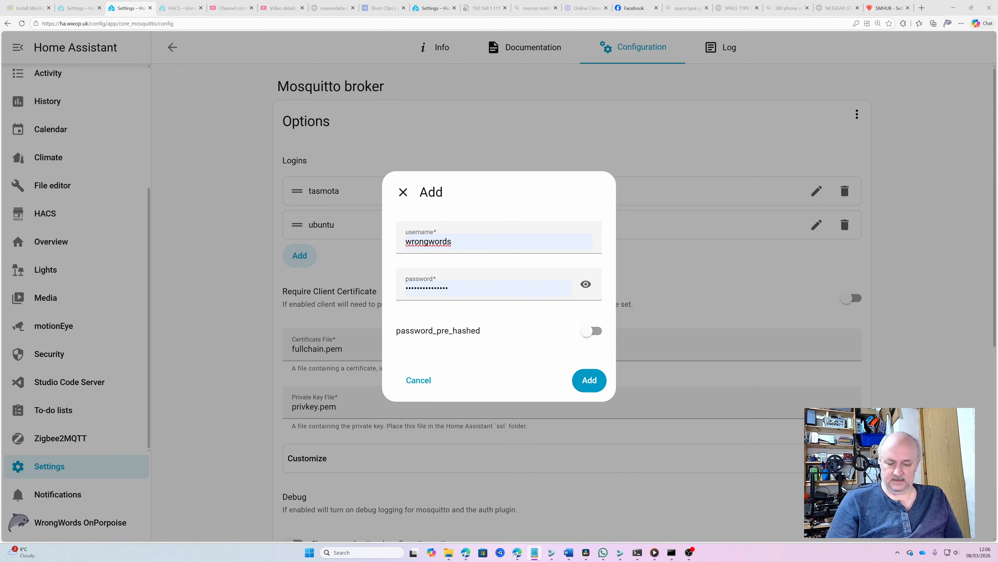
{"action": "double_click", "coordinate": [487, 243]}
{"action": "key", "text": "ctrl+v"}
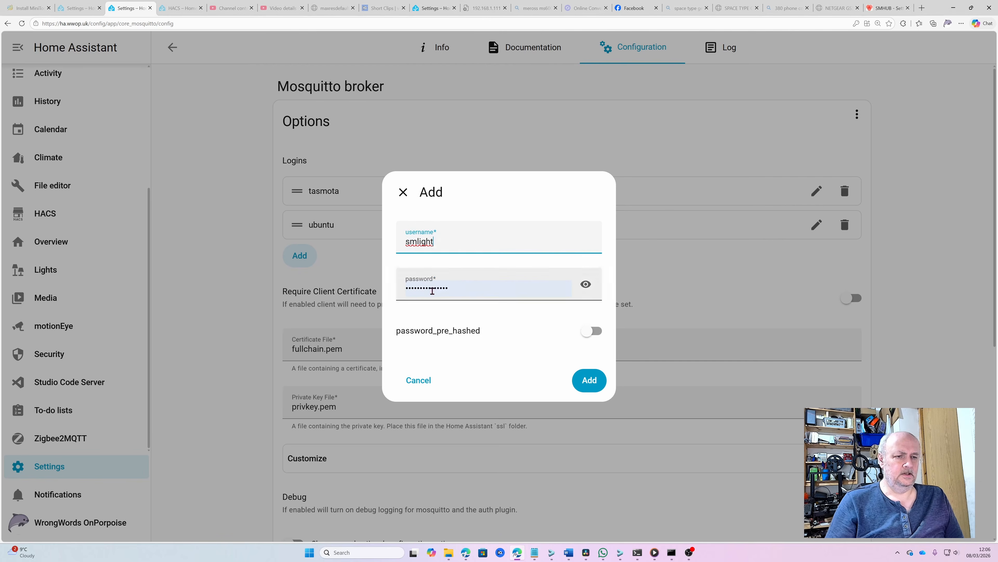
{"action": "key", "text": "alt+Tab"}
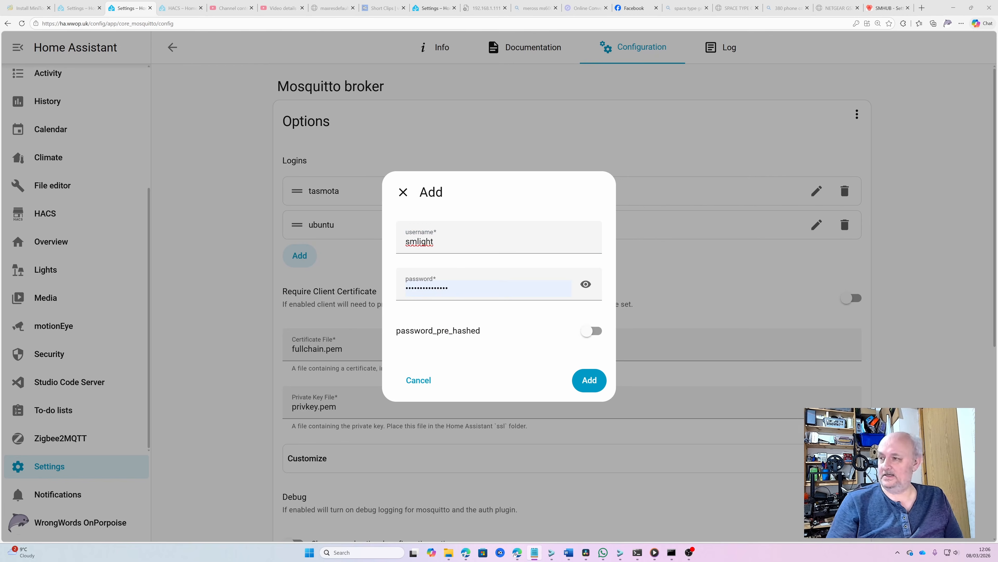
{"action": "double_click", "coordinate": [455, 294]}
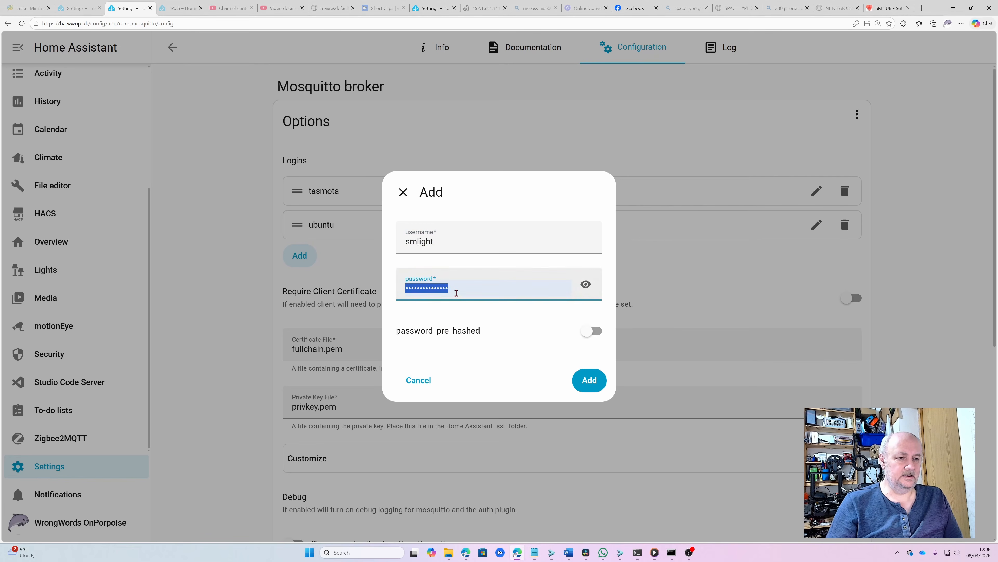
{"action": "key", "text": "ctrl+v"}
{"action": "left_click", "coordinate": [585, 381]}
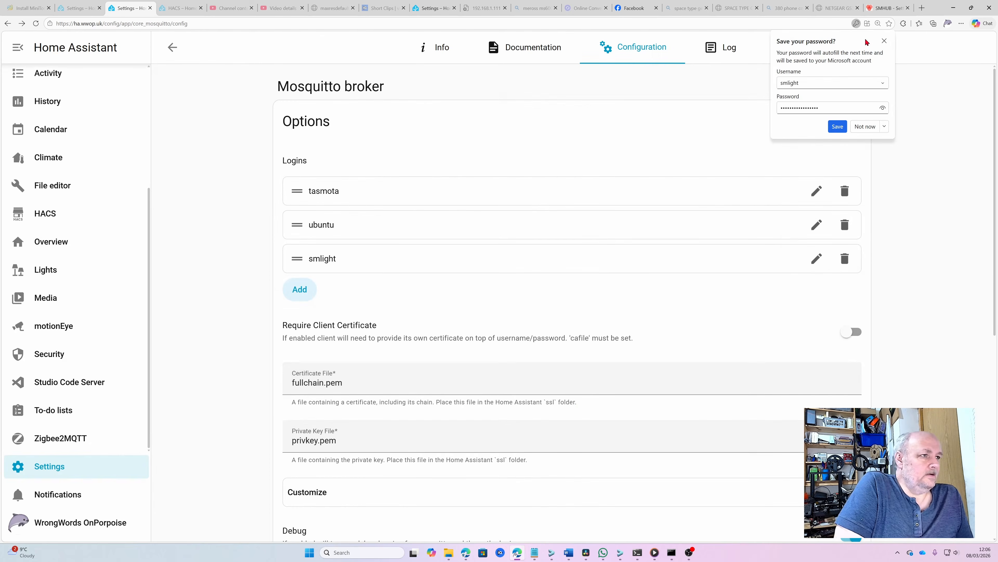
Save the Mosquitto broker options and restart the broker
{"action": "left_click", "coordinate": [884, 40]}
{"action": "scroll", "coordinate": [635, 245], "scroll_direction": "down", "scroll_amount": 7}
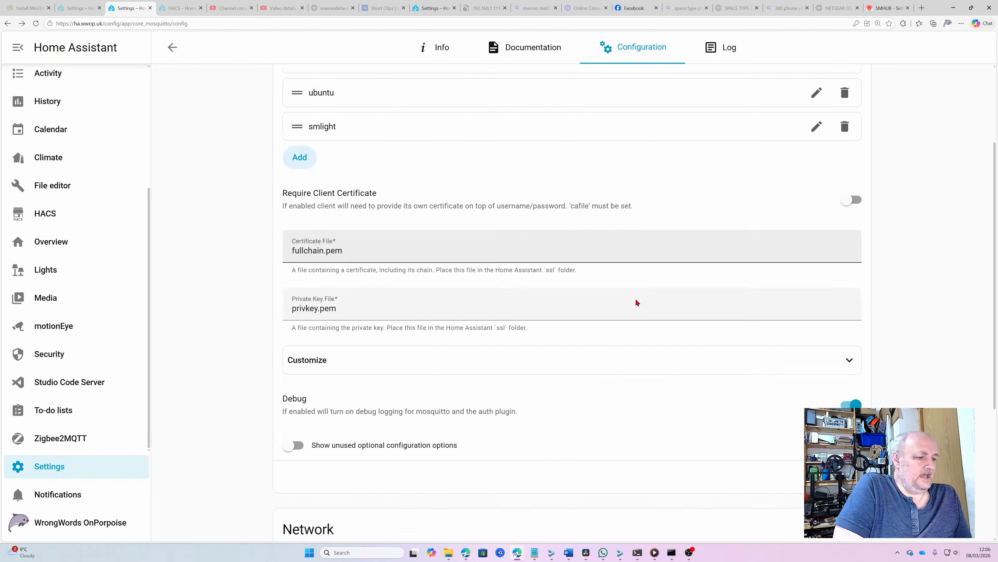
{"action": "left_click", "coordinate": [830, 262]}
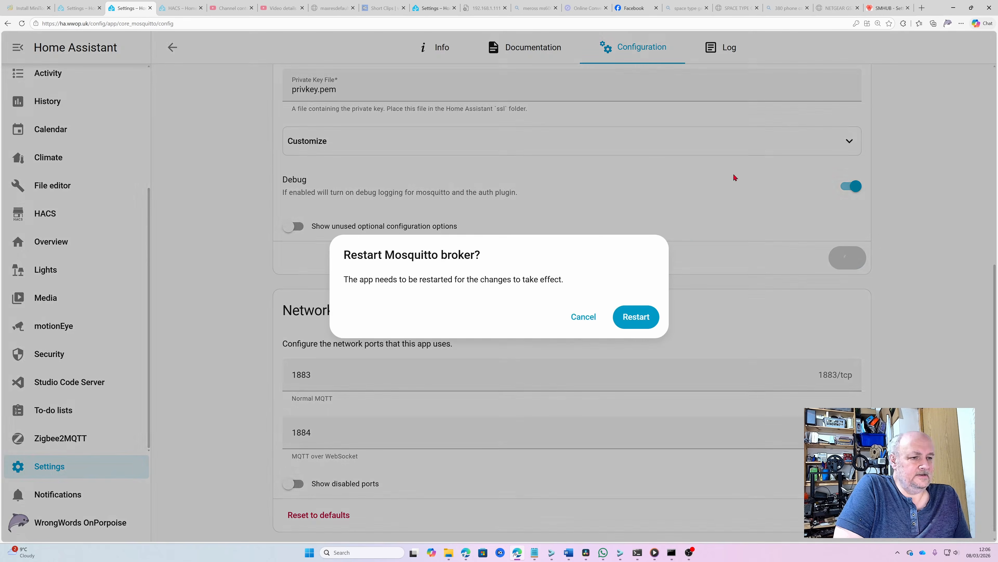
{"action": "left_click", "coordinate": [644, 315]}
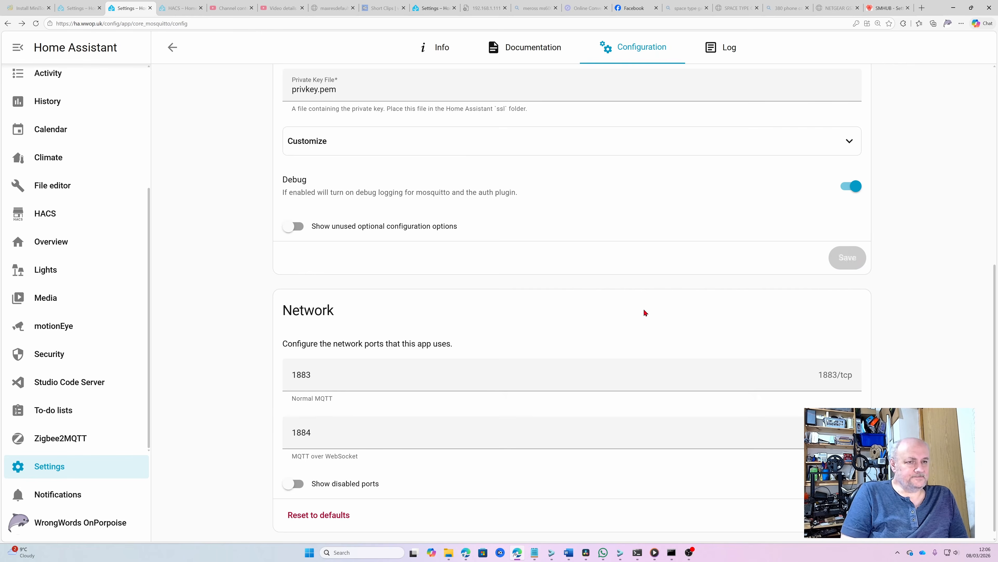
{"action": "scroll", "coordinate": [643, 308], "scroll_direction": "up", "scroll_amount": 5}
Bring up the SMHUB Matterbridge page, which reports Matterbridge is not installed
{"action": "scroll", "coordinate": [644, 308], "scroll_direction": "up", "scroll_amount": 2}
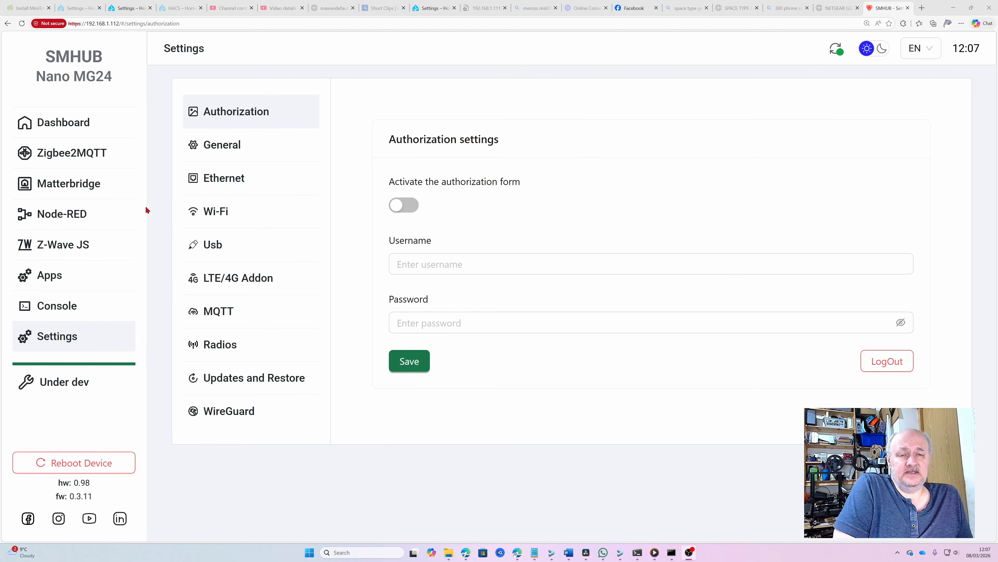
{"action": "left_click", "coordinate": [71, 190]}
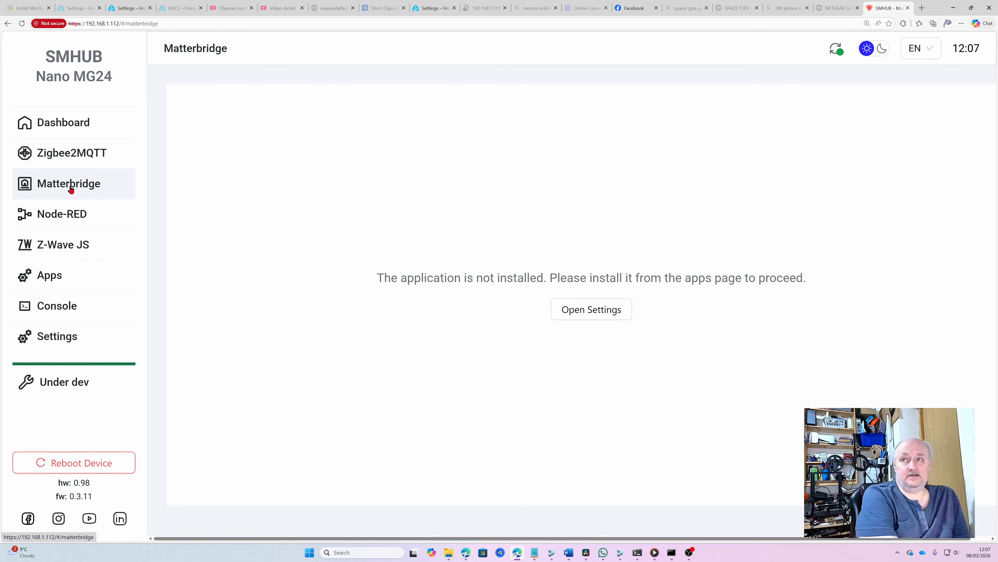
Step through the Node-RED and Z-Wave JS pages to Zigbee2MQTT, shown disabled
{"action": "left_click", "coordinate": [69, 219]}
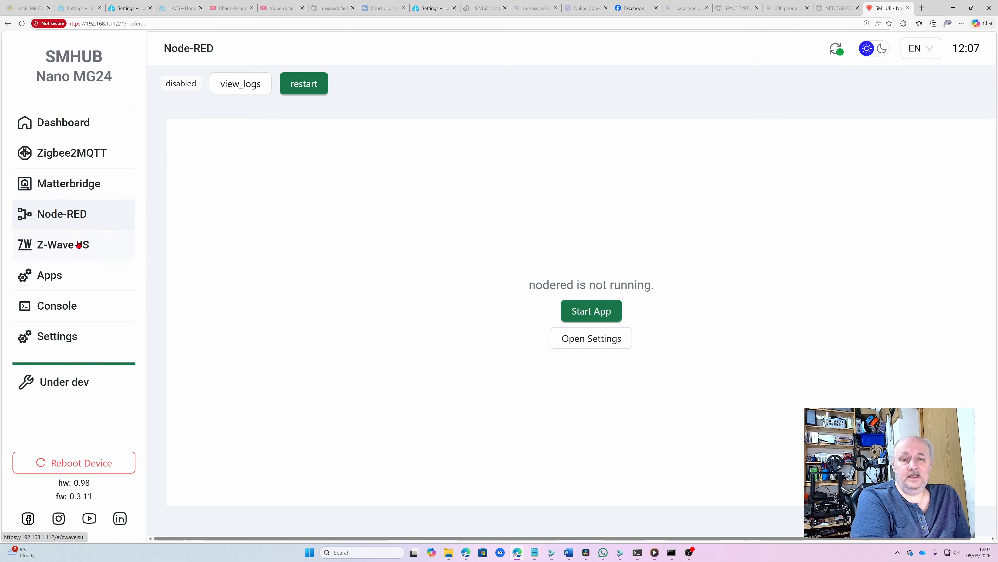
{"action": "left_click", "coordinate": [63, 246]}
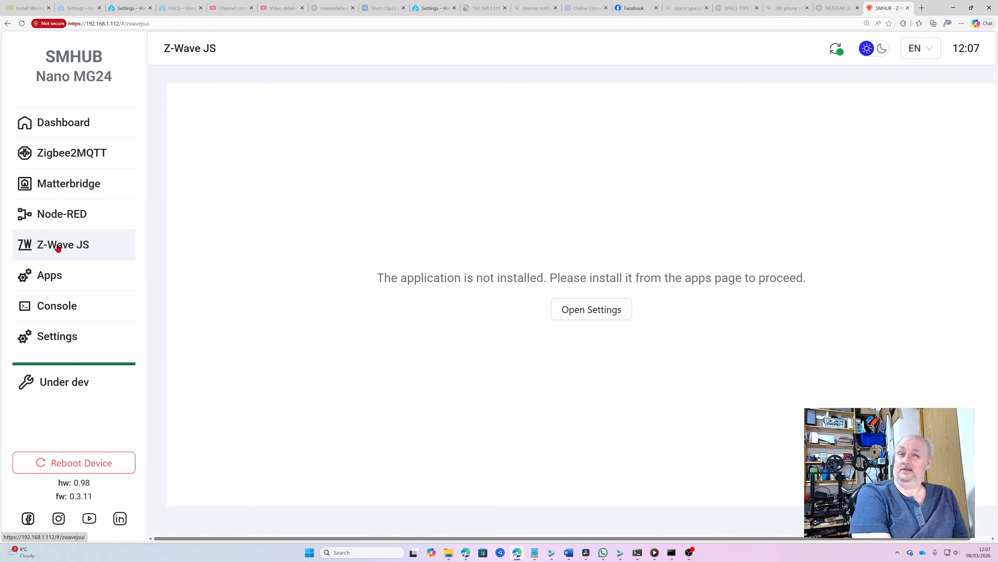
{"action": "left_click", "coordinate": [64, 157]}
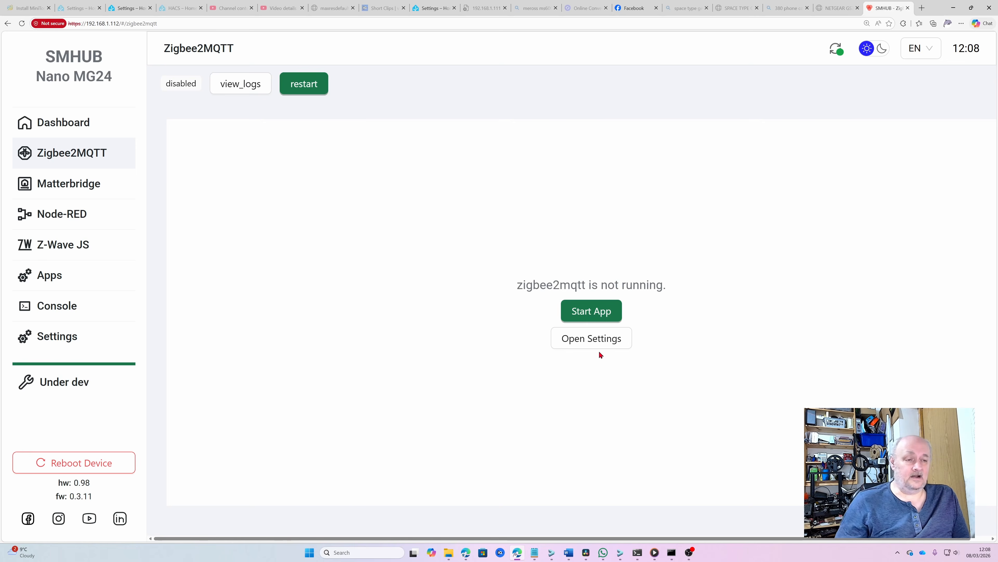
In the Zigbee2MQTT app settings, change the broker URL to mqtt://192.168.1.133:1883
{"action": "left_click", "coordinate": [597, 340]}
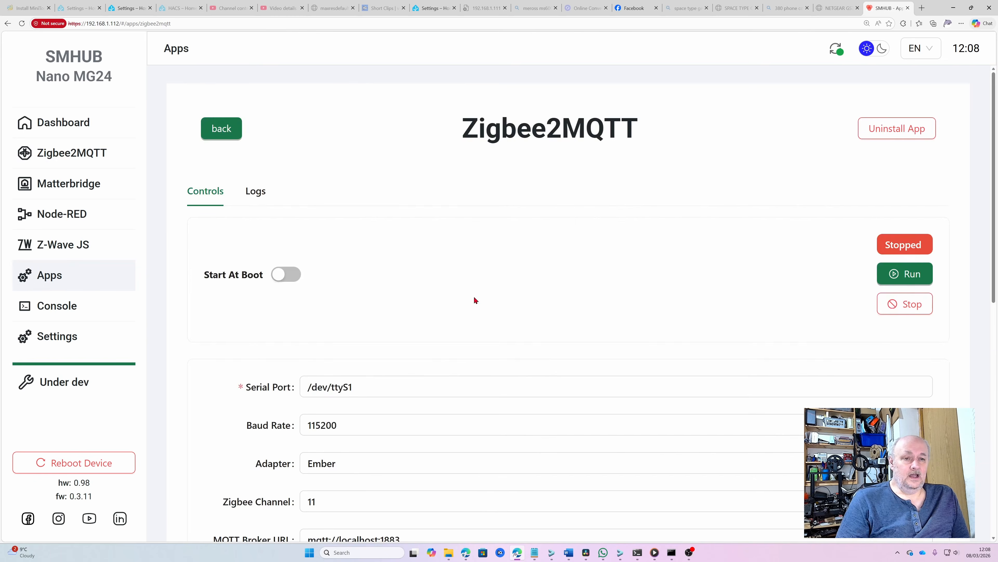
{"action": "scroll", "coordinate": [399, 294], "scroll_direction": "down", "scroll_amount": 5}
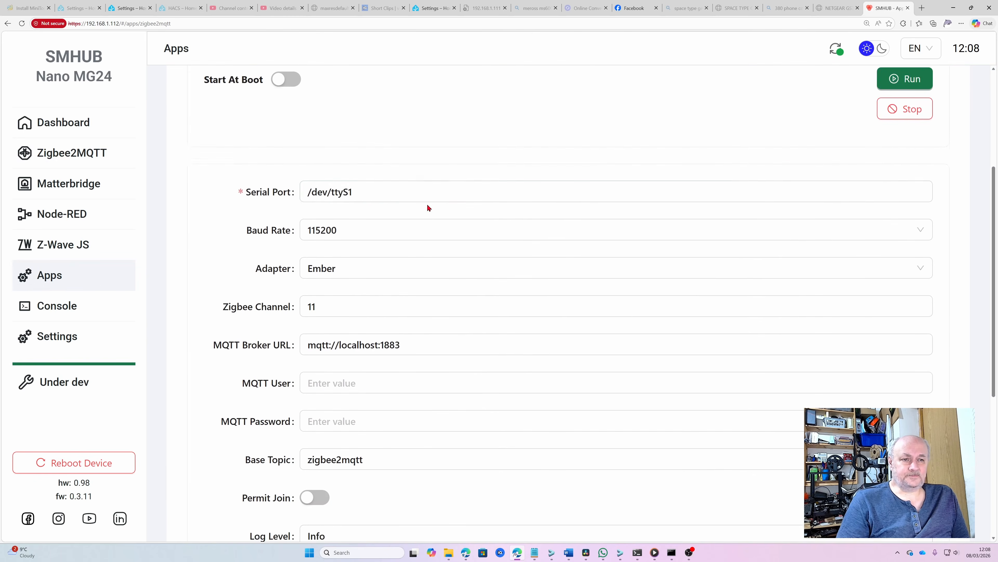
{"action": "scroll", "coordinate": [428, 208], "scroll_direction": "down", "scroll_amount": 1}
{"action": "scroll", "coordinate": [429, 157], "scroll_direction": "down", "scroll_amount": 1}
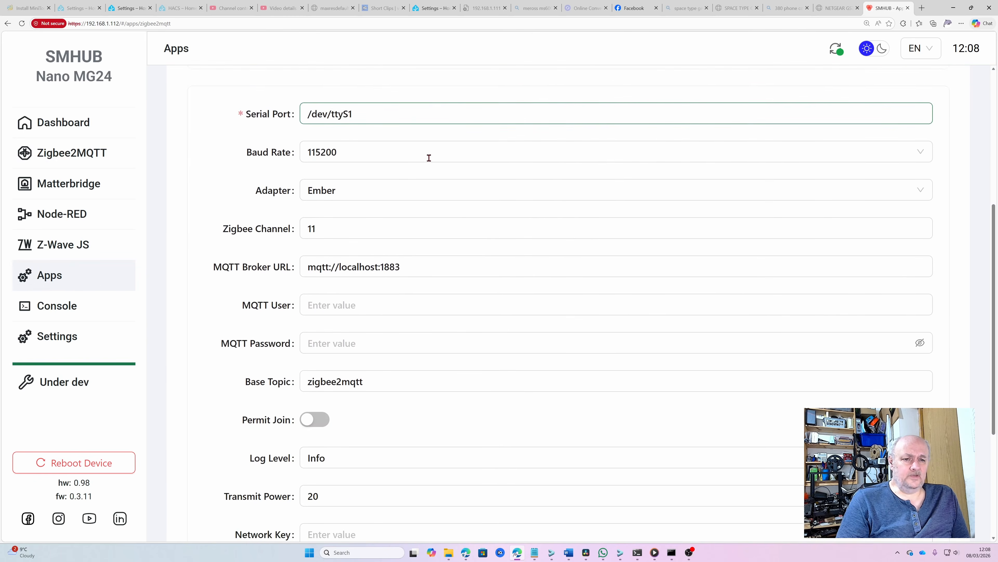
{"action": "scroll", "coordinate": [408, 129], "scroll_direction": "down", "scroll_amount": 2}
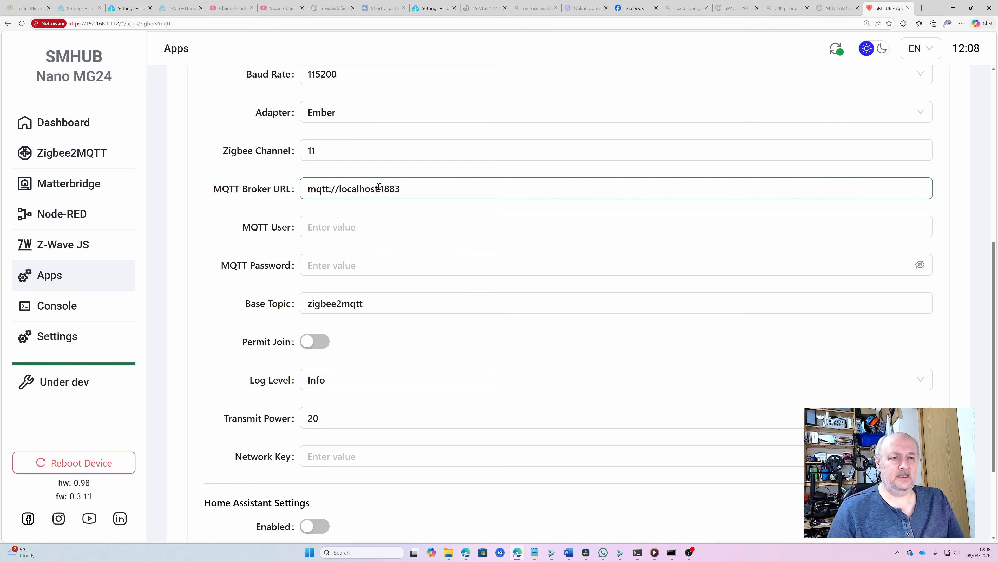
{"action": "left_click_drag", "start_coordinate": [378, 191], "coordinate": [340, 195]}
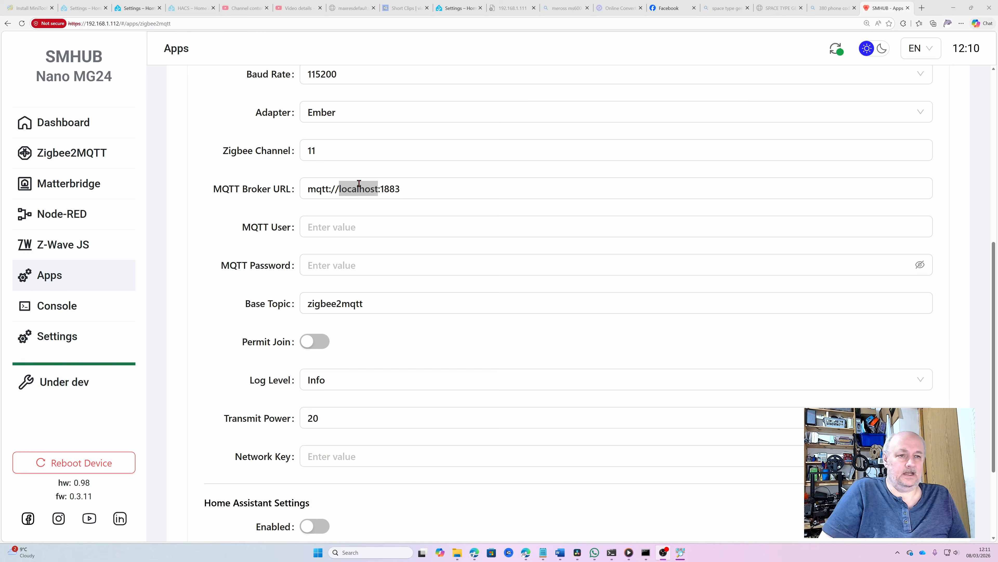
{"action": "double_click", "coordinate": [342, 188]}
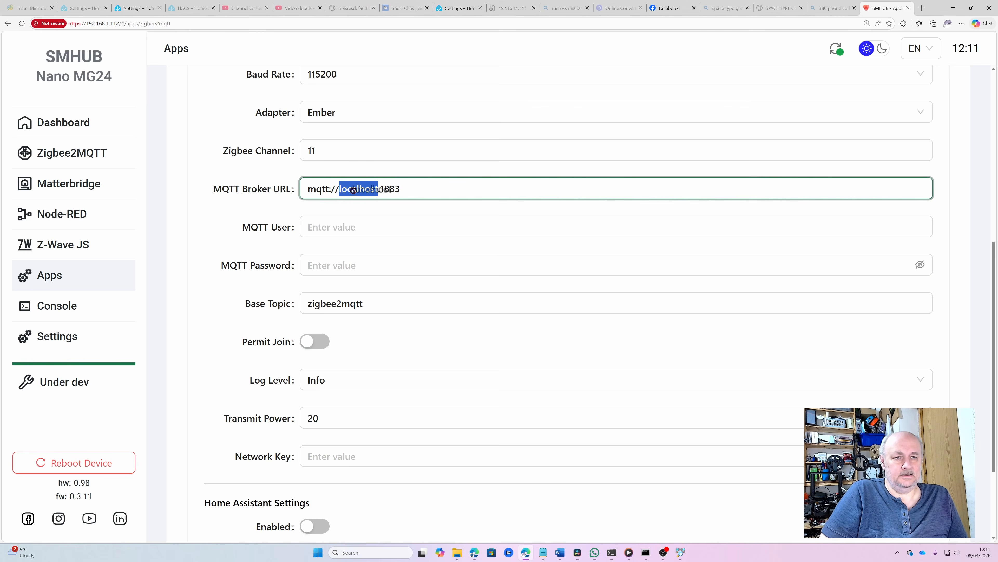
{"action": "type", "text": "192.168.1.133"}
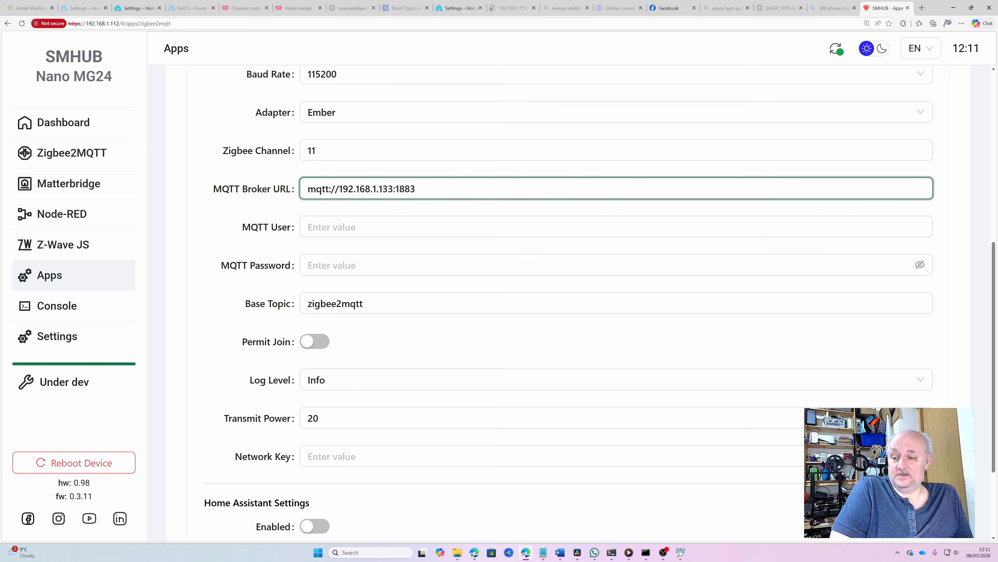
{"action": "key", "text": "alt+Tab"}
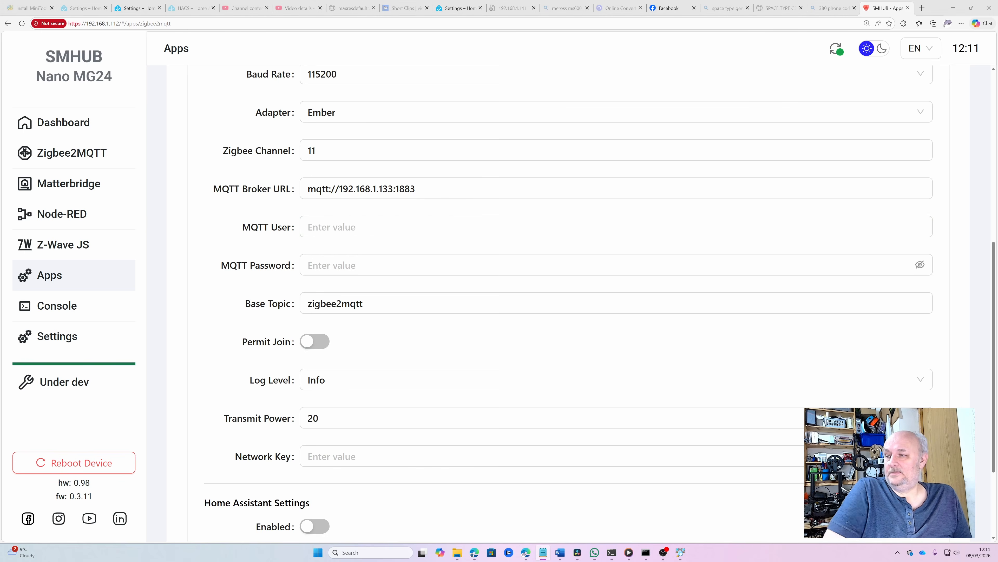
Fill in Zigbee2MQTT's MQTT User and MQTT Password with the broker login credentials
{"action": "left_click", "coordinate": [311, 225]}
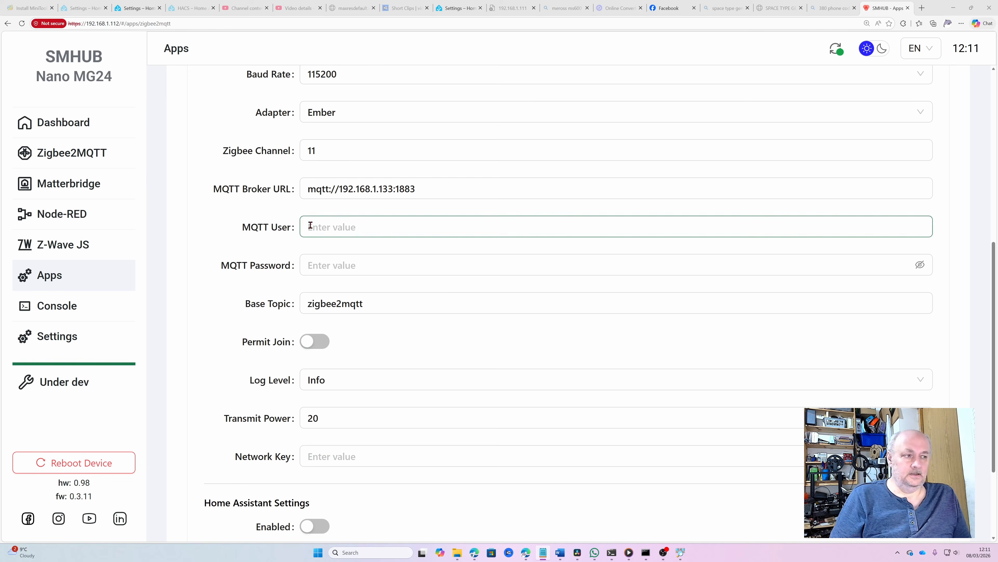
{"action": "type", "text": "smlight"}
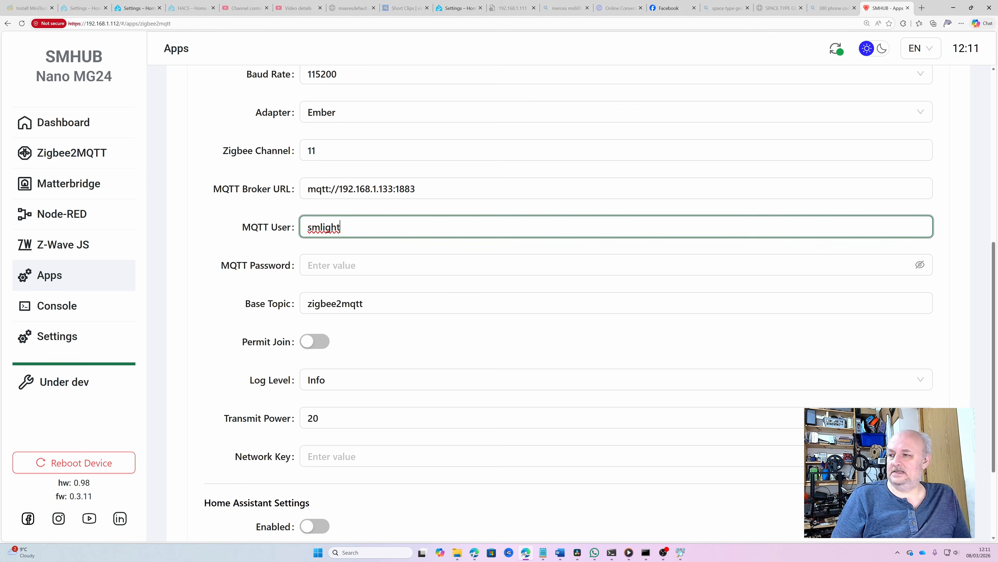
{"action": "key", "text": "alt+Tab"}
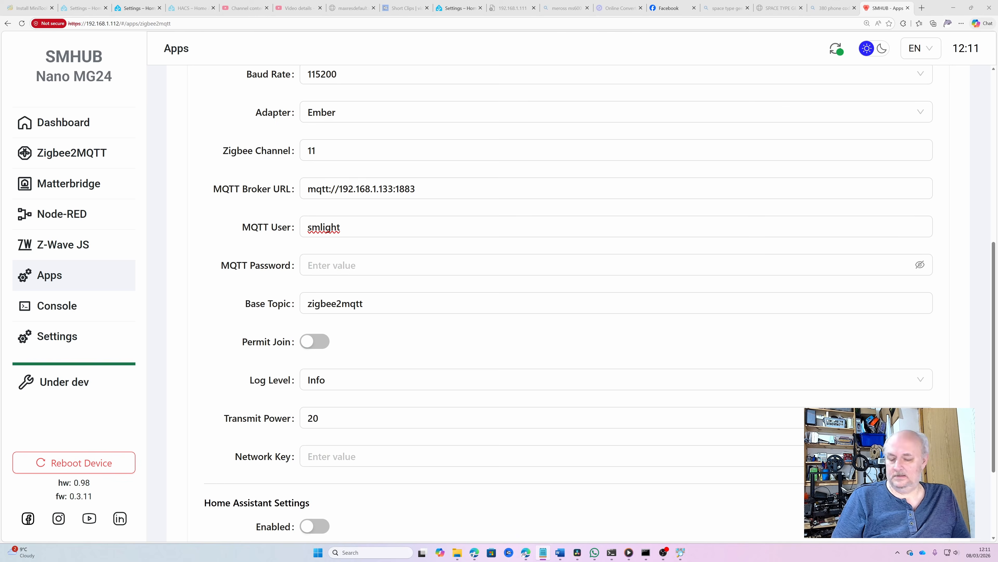
{"action": "left_click", "coordinate": [397, 262]}
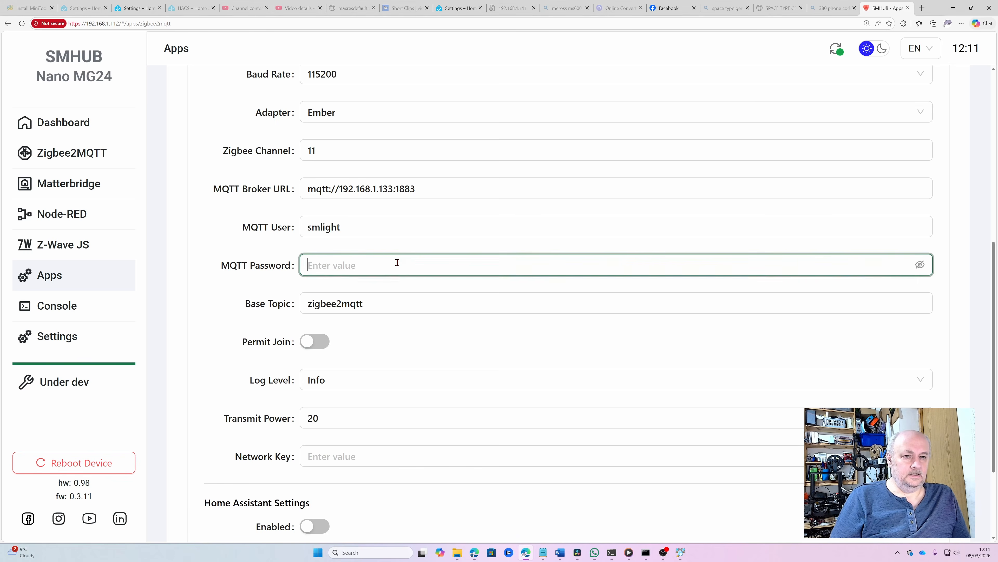
{"action": "key", "text": "ctrl+v"}
Turn on Home Assistant Enabled and save the Zigbee2MQTT settings
{"action": "scroll", "coordinate": [431, 311], "scroll_direction": "down", "scroll_amount": 3}
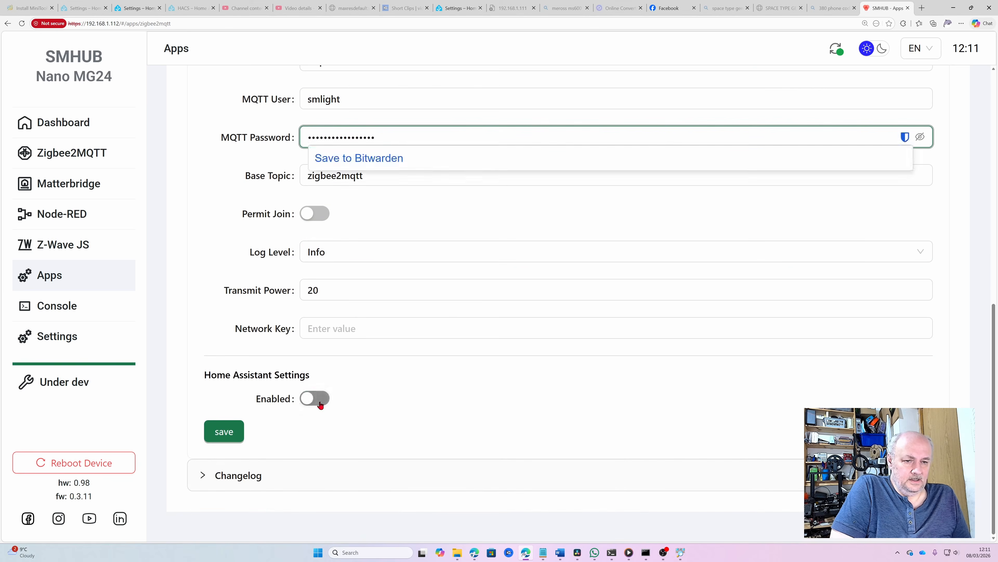
{"action": "left_click", "coordinate": [319, 402]}
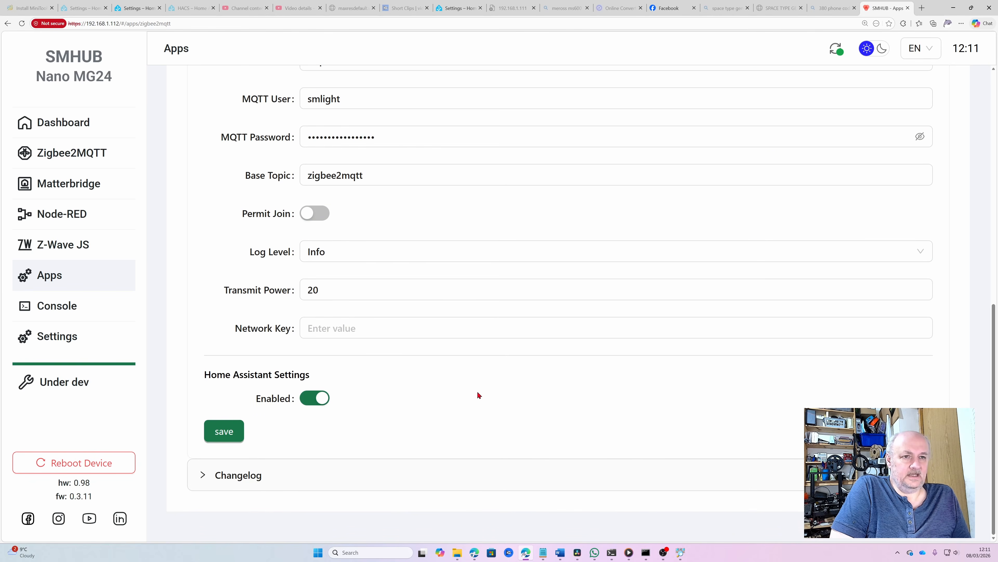
{"action": "scroll", "coordinate": [477, 391], "scroll_direction": "up", "scroll_amount": 3}
{"action": "scroll", "coordinate": [476, 392], "scroll_direction": "up", "scroll_amount": 2}
{"action": "scroll", "coordinate": [476, 391], "scroll_direction": "down", "scroll_amount": 5}
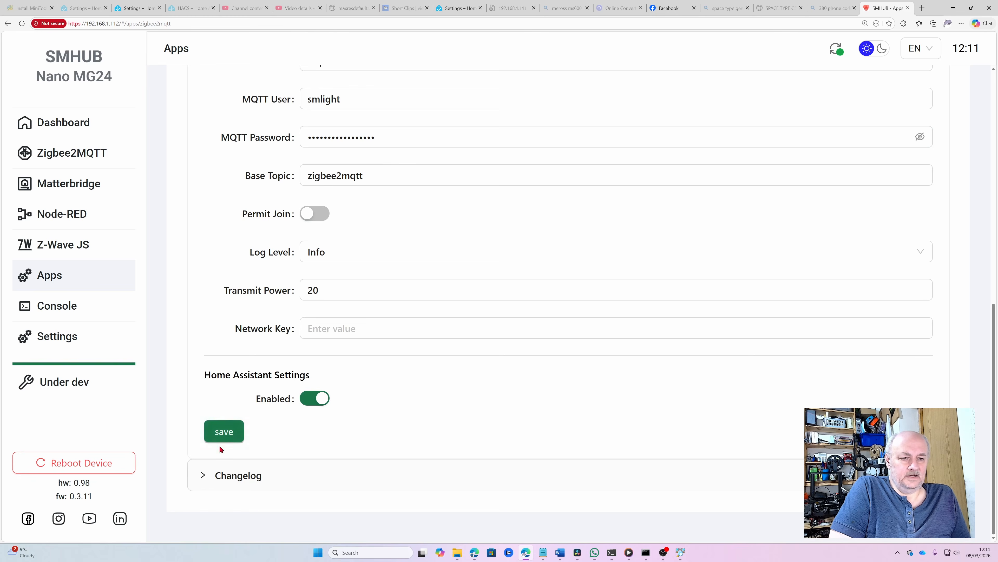
{"action": "left_click", "coordinate": [224, 433]}
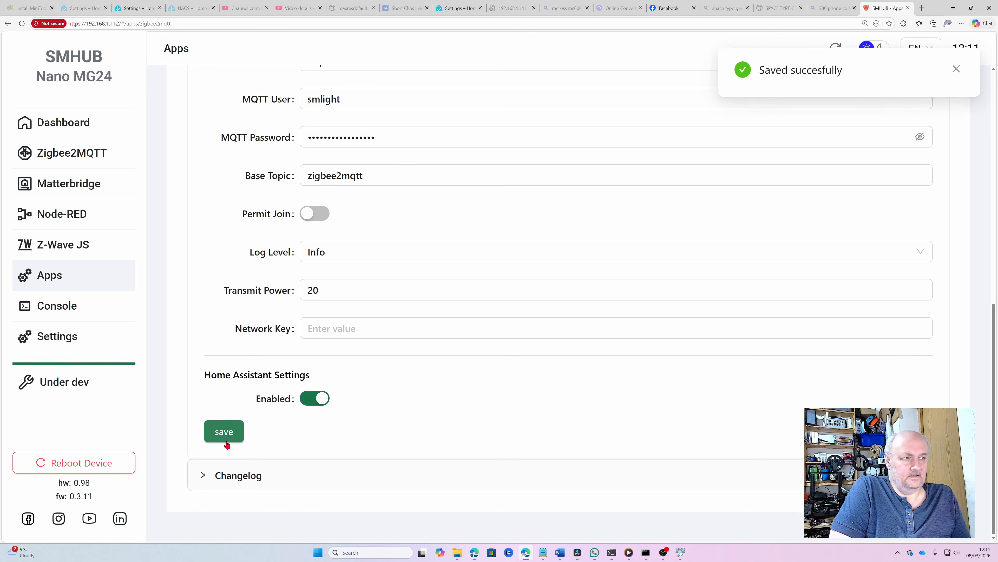
{"action": "scroll", "coordinate": [387, 439], "scroll_direction": "up", "scroll_amount": 10}
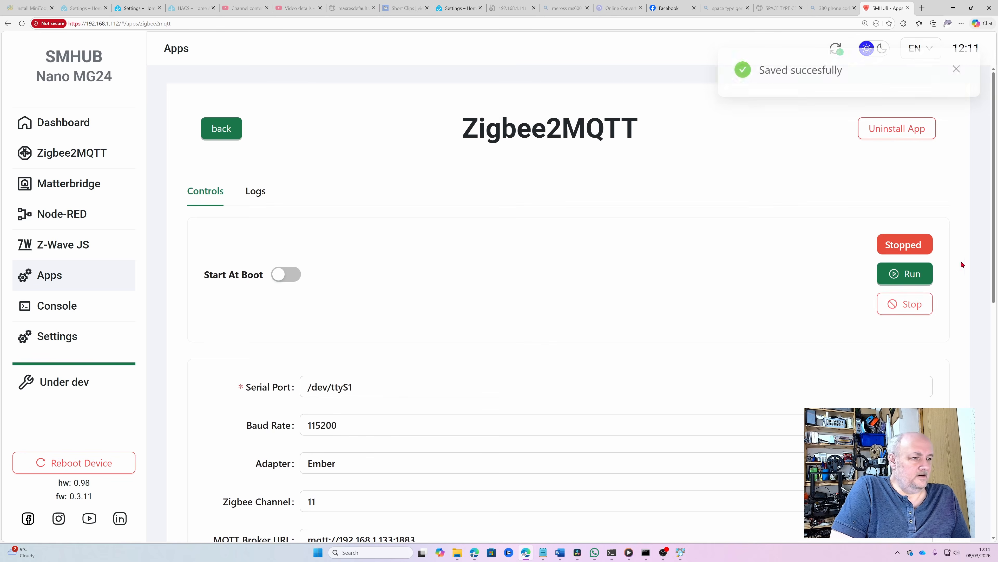
Start Zigbee2MQTT and check its log shows MQTT connected, a new network formed, 0 devices
{"action": "left_click", "coordinate": [904, 273]}
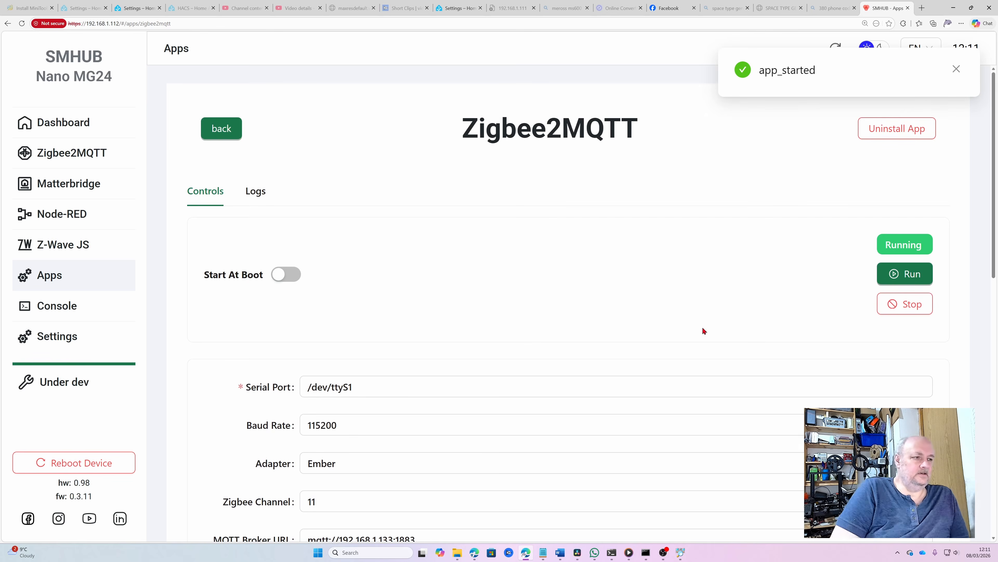
{"action": "left_click", "coordinate": [255, 196]}
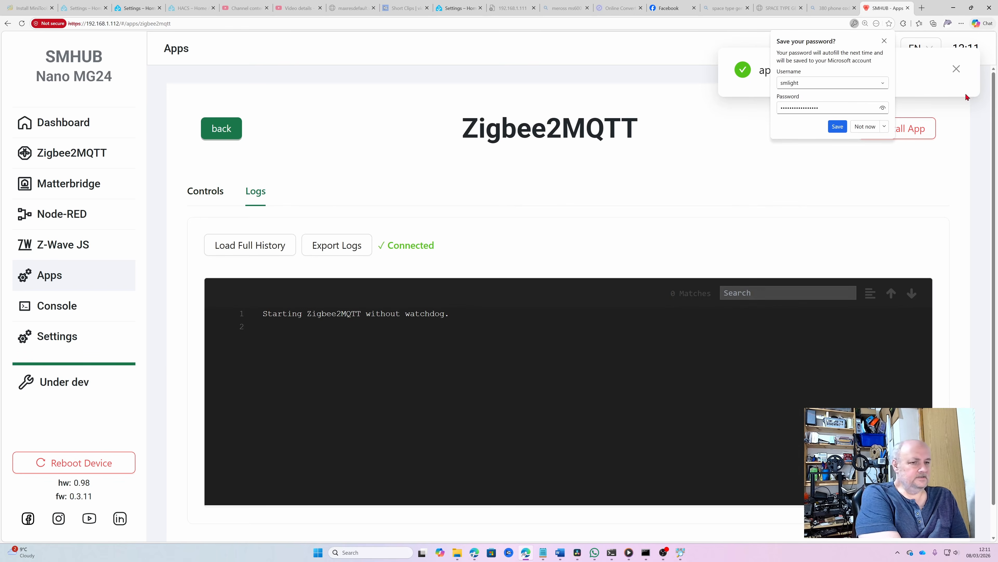
{"action": "left_click", "coordinate": [884, 40]}
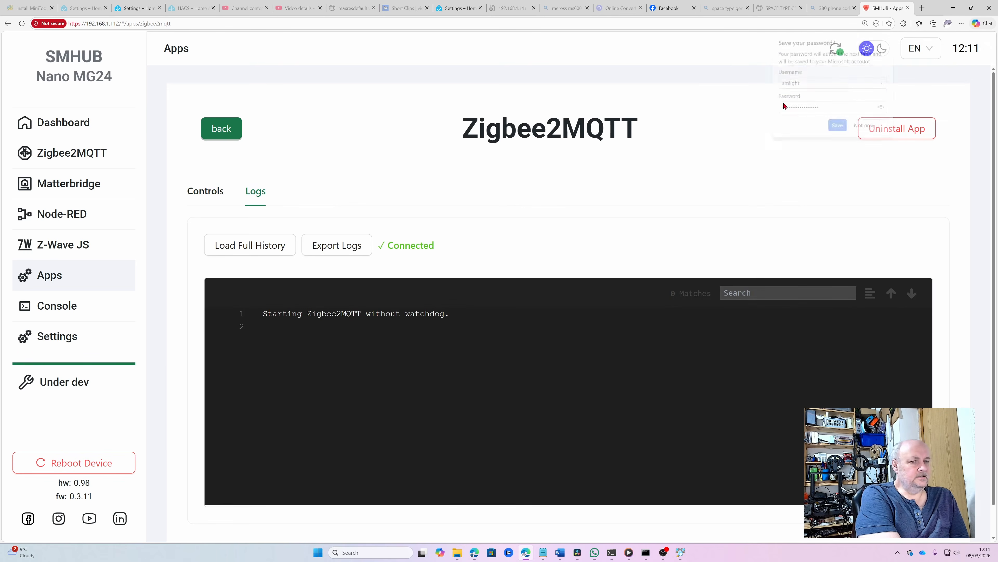
{"action": "scroll", "coordinate": [604, 232], "scroll_direction": "down", "scroll_amount": 1}
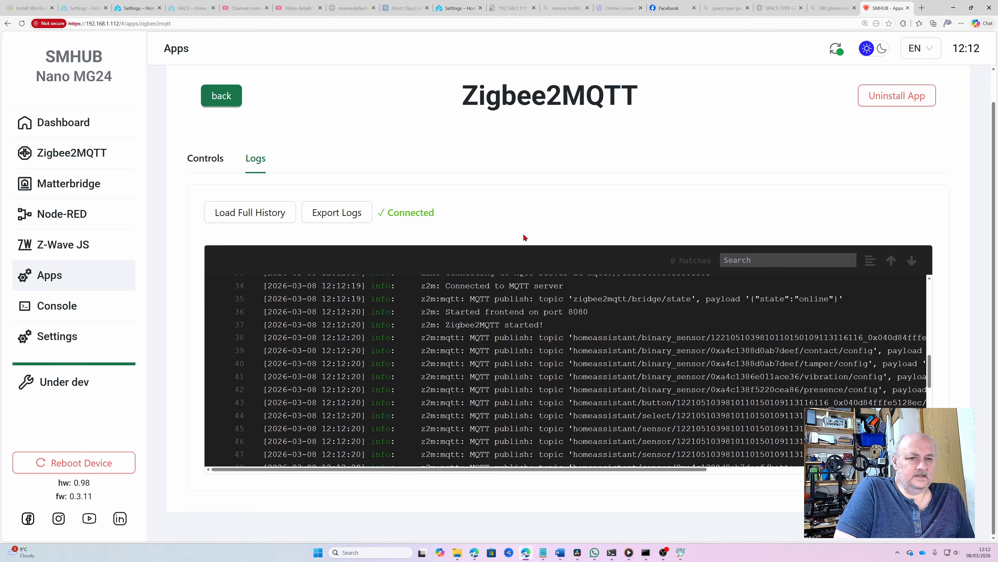
{"action": "scroll", "coordinate": [539, 394], "scroll_direction": "up", "scroll_amount": 5}
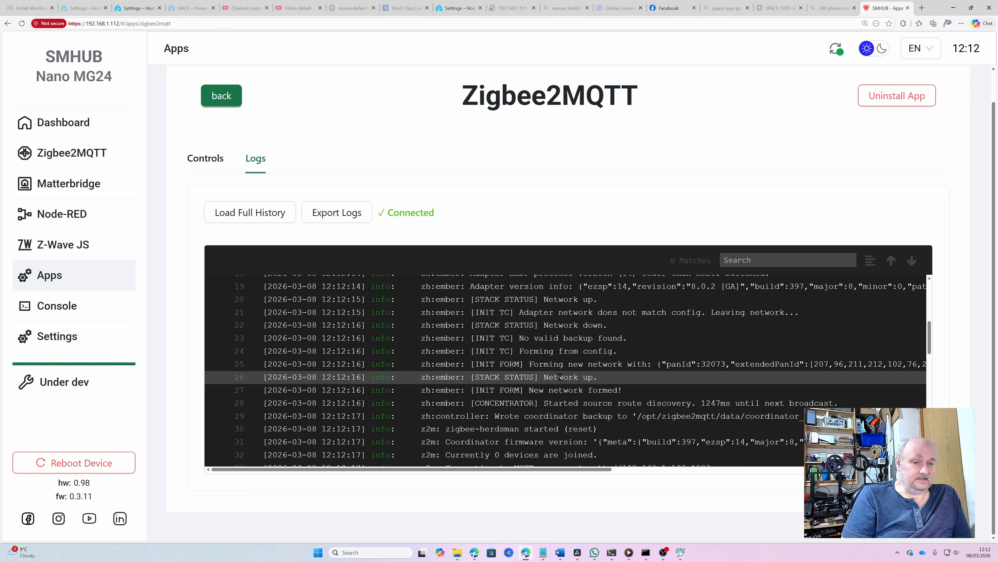
{"action": "left_click", "coordinate": [215, 159]}
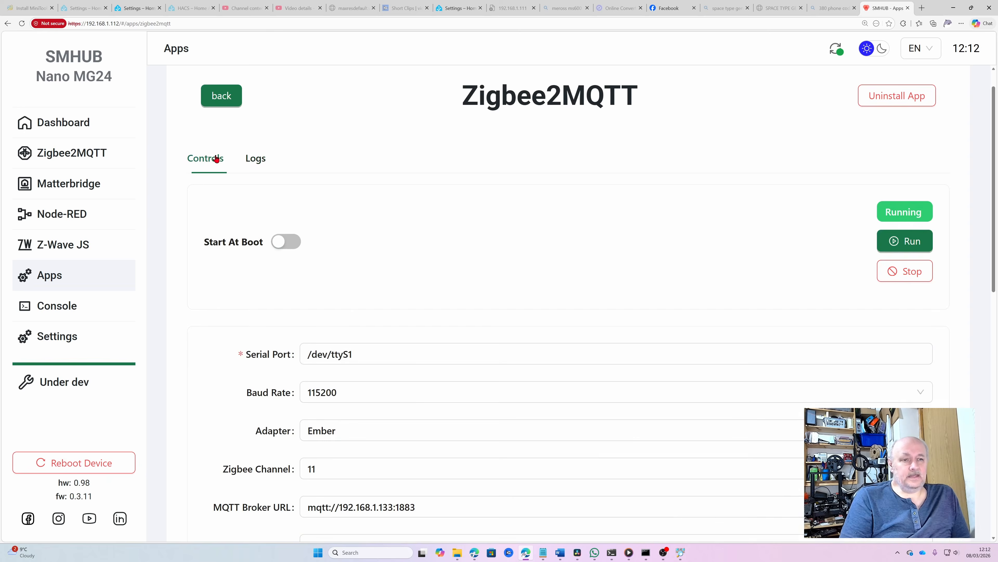
Enable Start At Boot for Zigbee2MQTT and view its still-empty Devices list in the frontend
{"action": "left_click", "coordinate": [285, 242]}
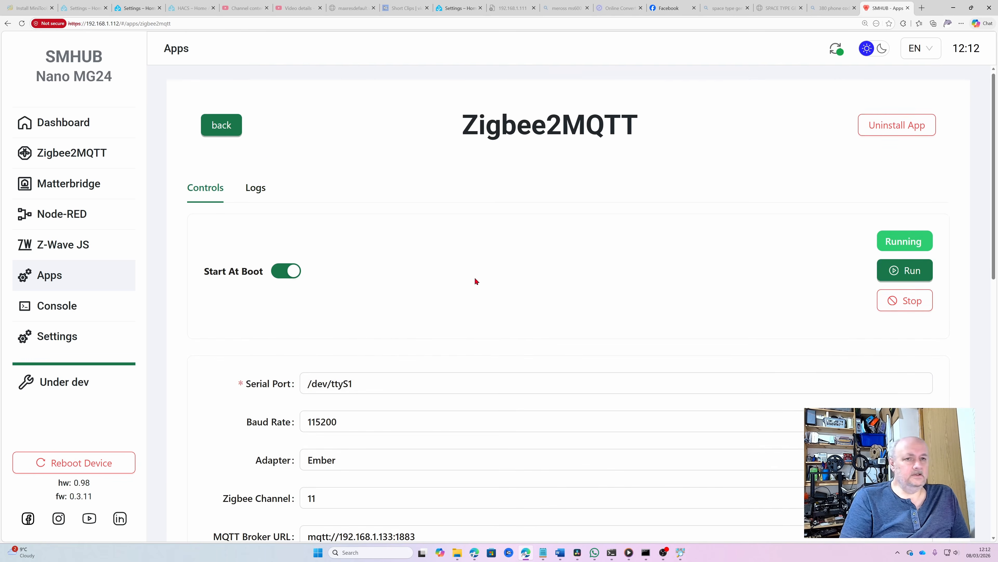
{"action": "left_click", "coordinate": [227, 131]}
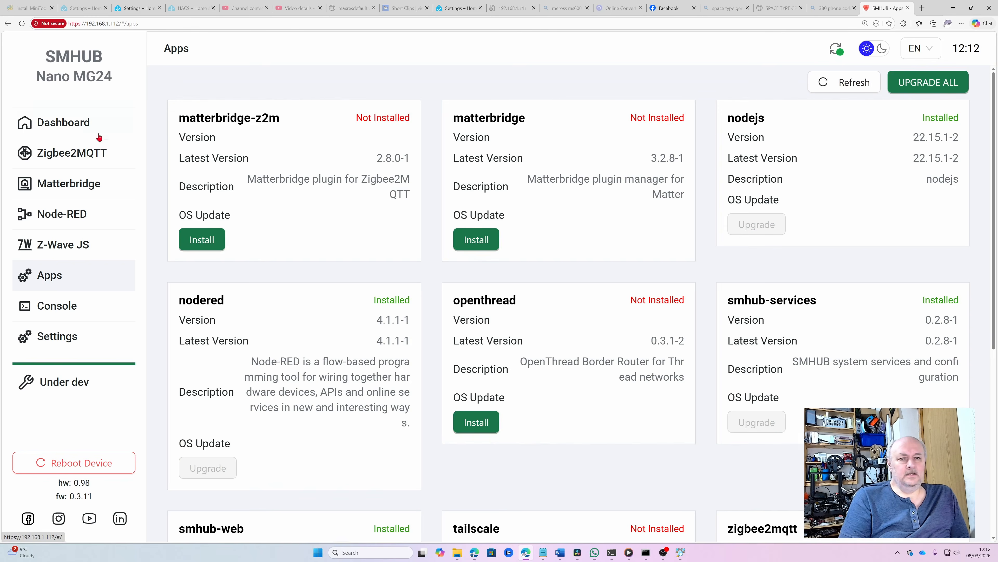
{"action": "left_click", "coordinate": [72, 154]}
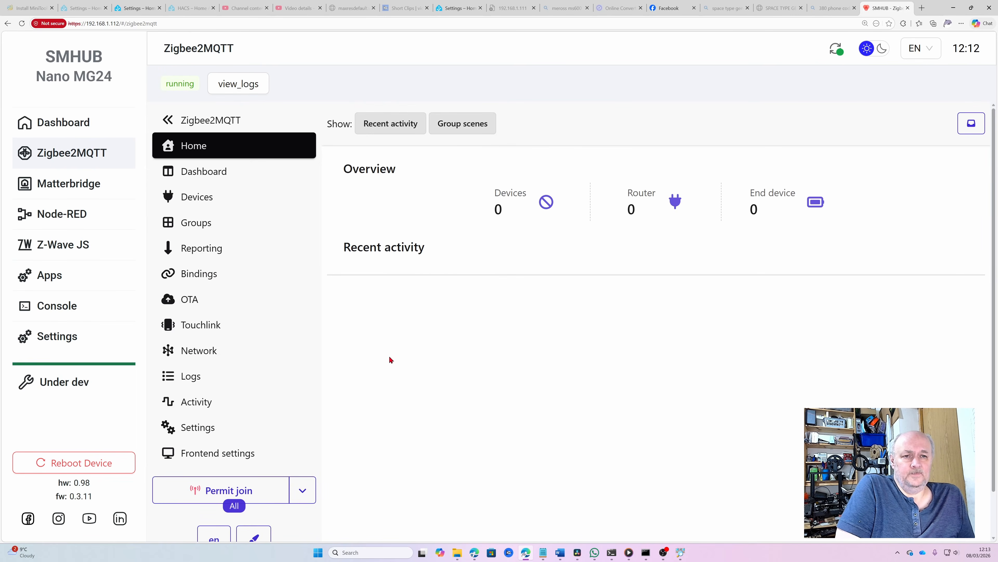
{"action": "left_click", "coordinate": [219, 176]}
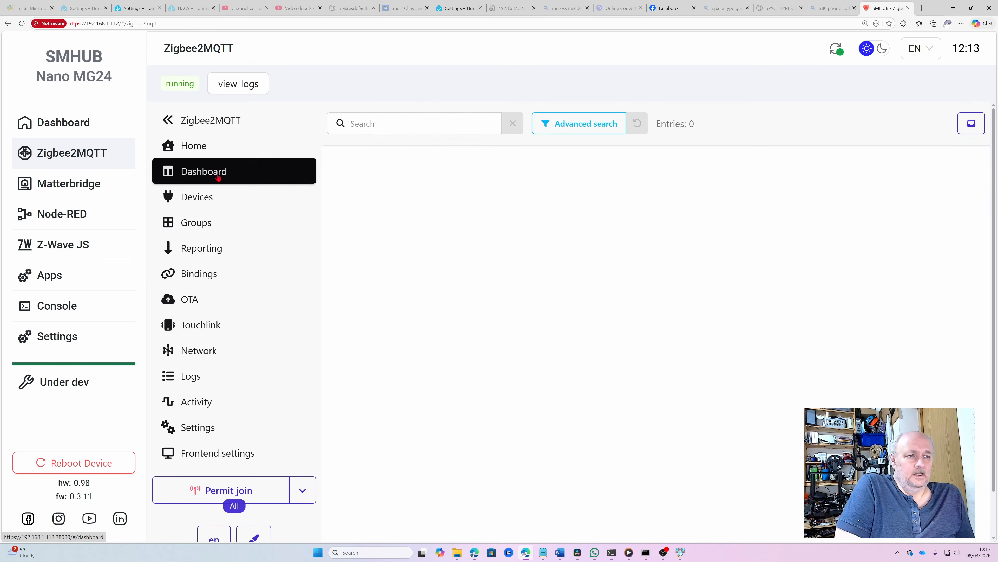
{"action": "left_click", "coordinate": [203, 198]}
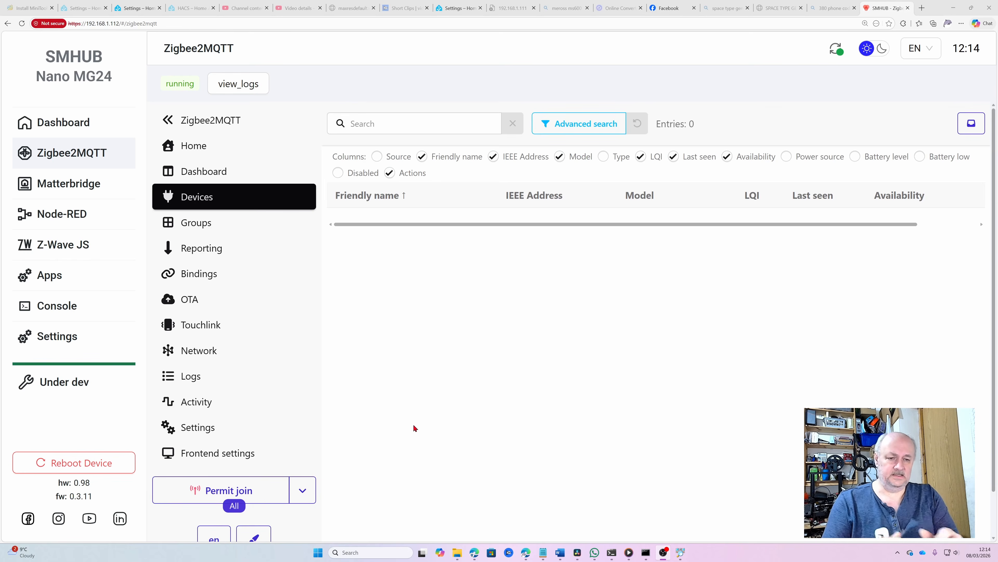
Permit join and pair the Tuya ZY-ZTH02 sensor so the devices list shows 1 entry
{"action": "left_click", "coordinate": [244, 493]}
{"action": "scroll", "coordinate": [354, 438], "scroll_direction": "down", "scroll_amount": 1}
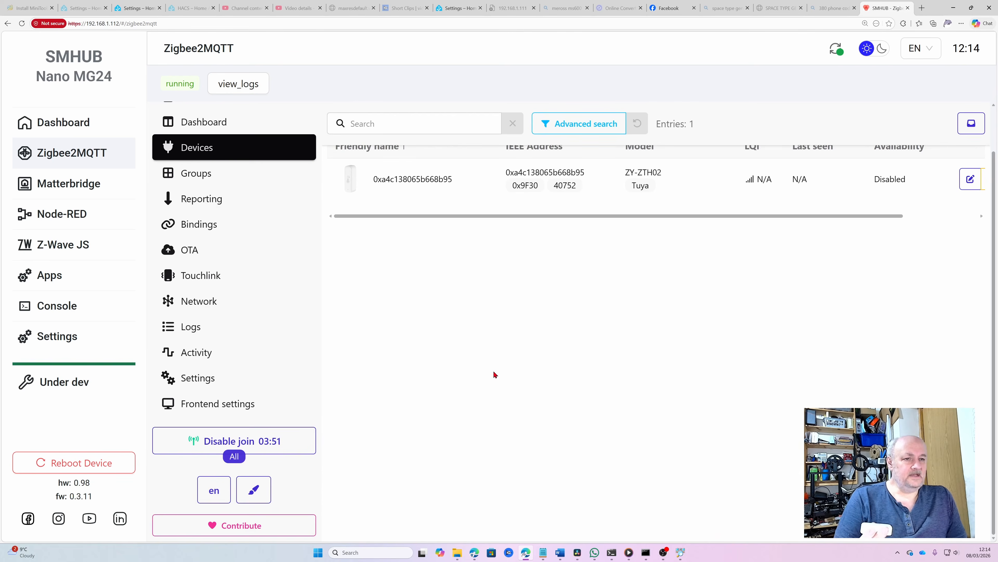
{"action": "scroll", "coordinate": [494, 375], "scroll_direction": "up", "scroll_amount": 1}
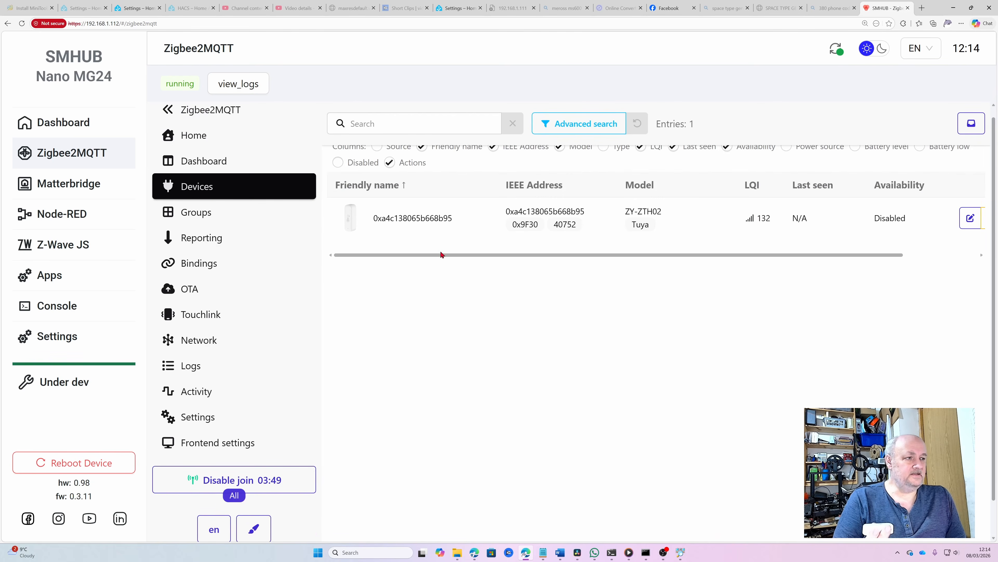
Rename the Tuya sensor to 'Garage Temperature', also updating its Home Assistant entity ID
{"action": "left_click", "coordinate": [976, 223]}
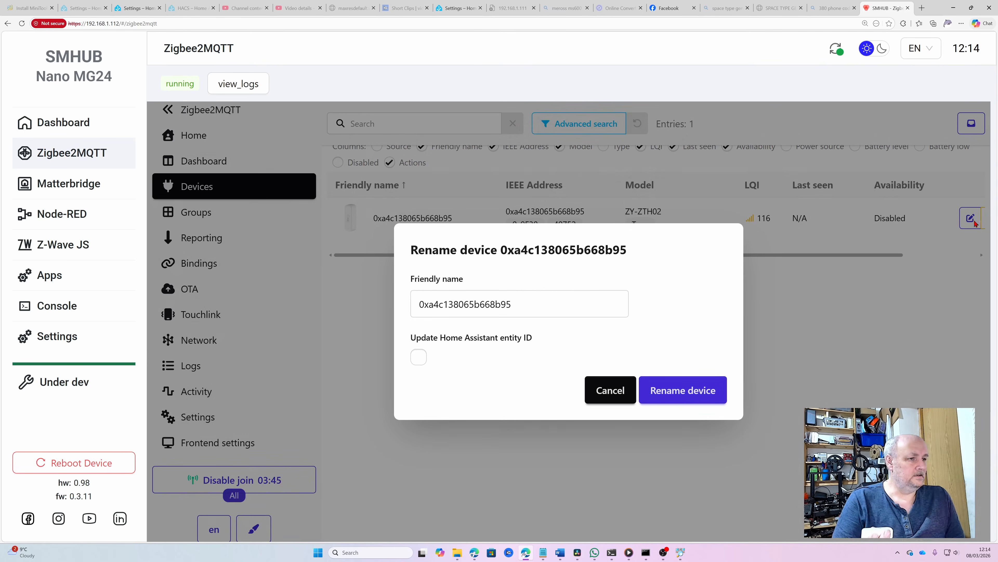
{"action": "left_click_drag", "start_coordinate": [512, 299], "coordinate": [398, 309]}
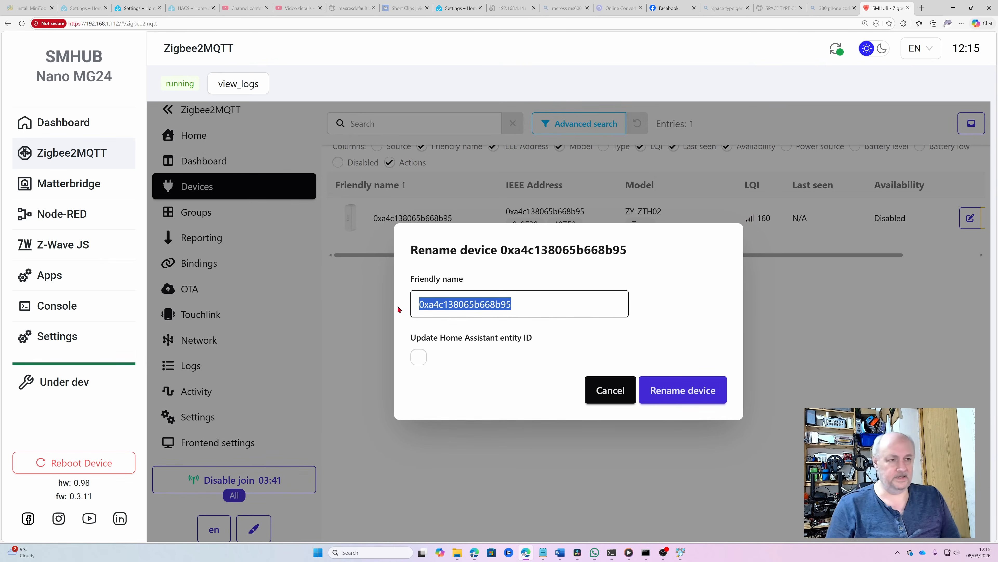
{"action": "type", "text": "Garage"}
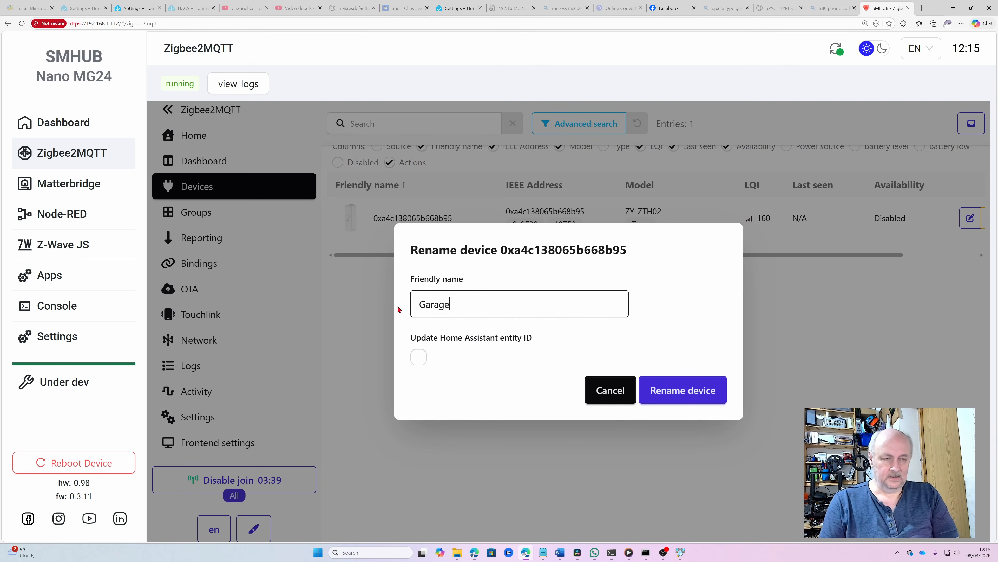
{"action": "type", "text": " Te"}
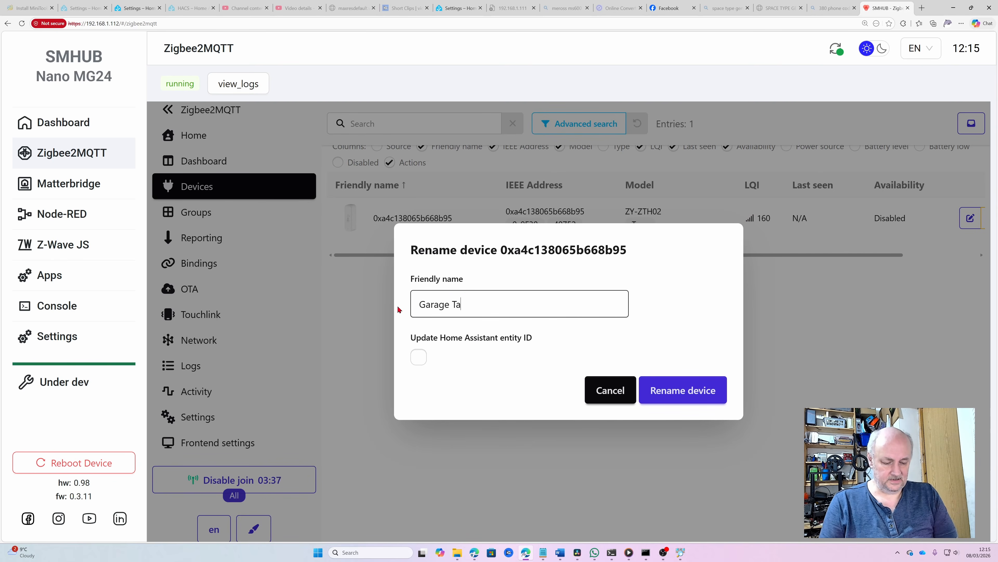
{"action": "key", "text": "BackSpace"}
{"action": "type", "text": "emperatur"}
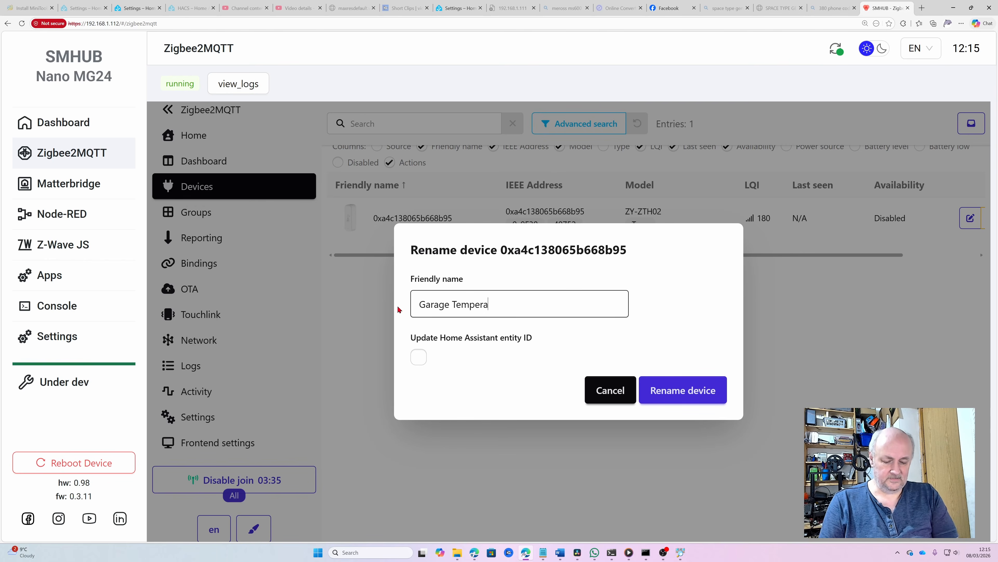
{"action": "type", "text": "e"}
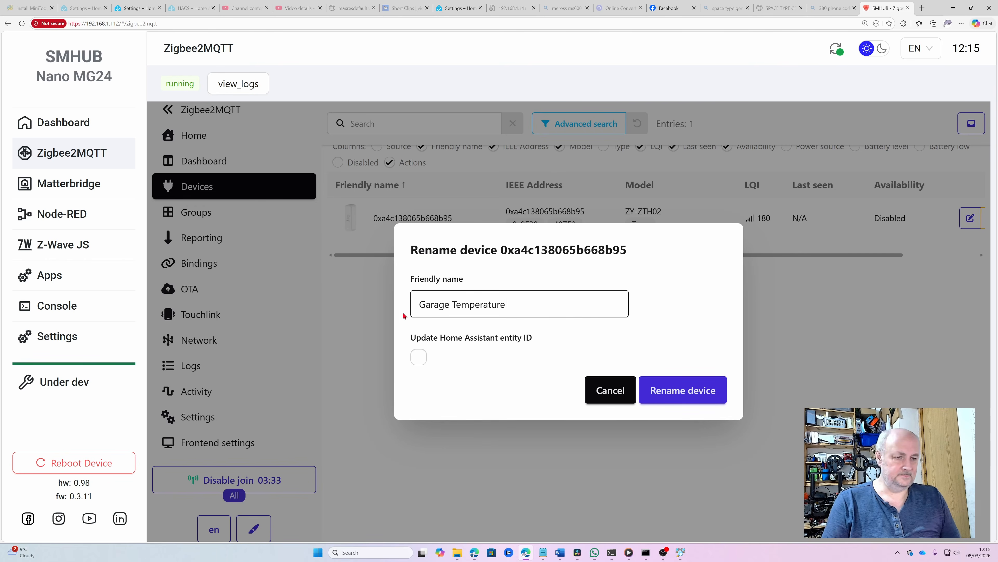
{"action": "left_click", "coordinate": [418, 361]}
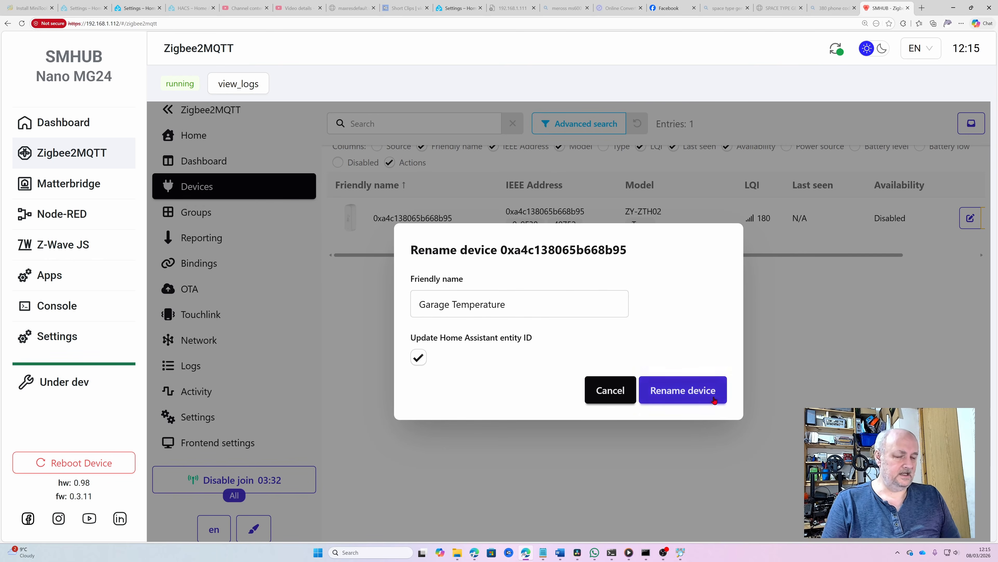
{"action": "left_click", "coordinate": [679, 391]}
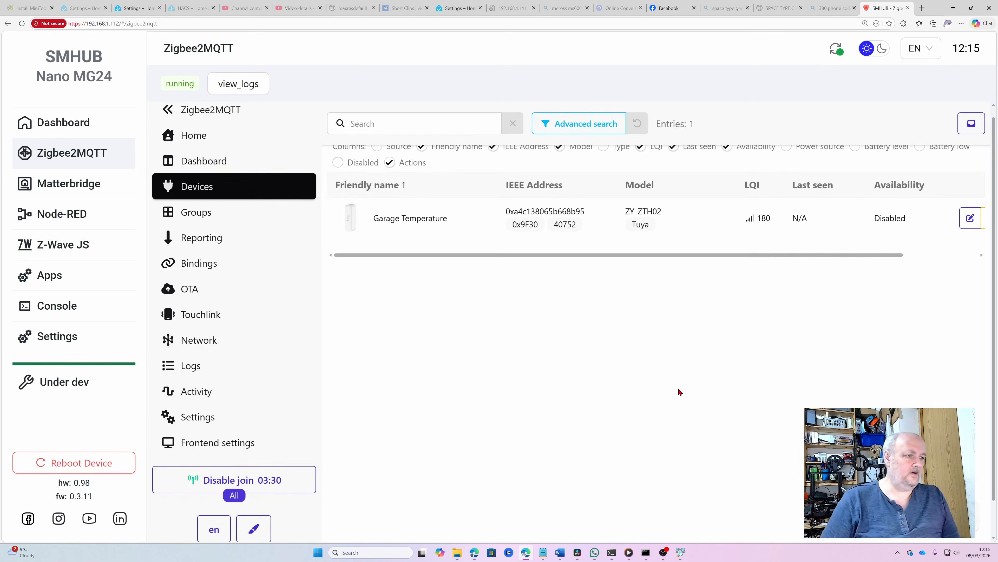
{"action": "scroll", "coordinate": [668, 405], "scroll_direction": "up", "scroll_amount": 1}
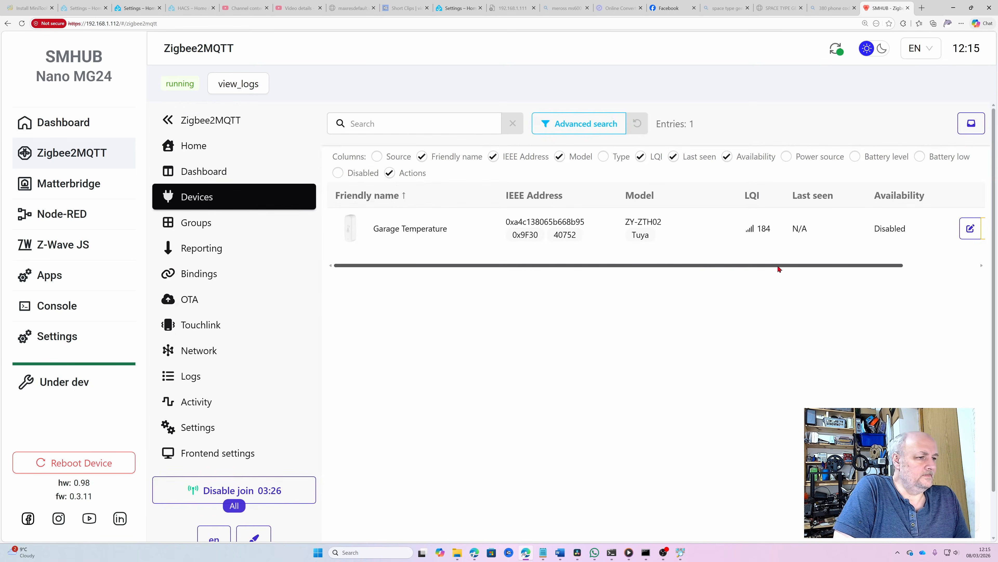
Scroll the Garage Temperature row to its action buttons, then return to Home Assistant's Mosquitto page
{"action": "left_click_drag", "start_coordinate": [807, 266], "coordinate": [684, 269]}
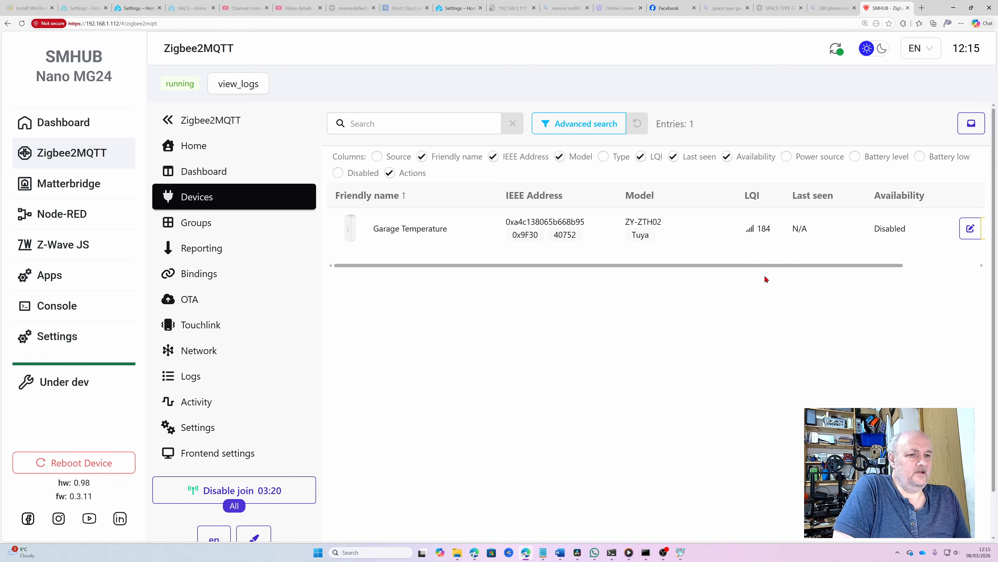
{"action": "left_click_drag", "start_coordinate": [794, 267], "coordinate": [752, 279]}
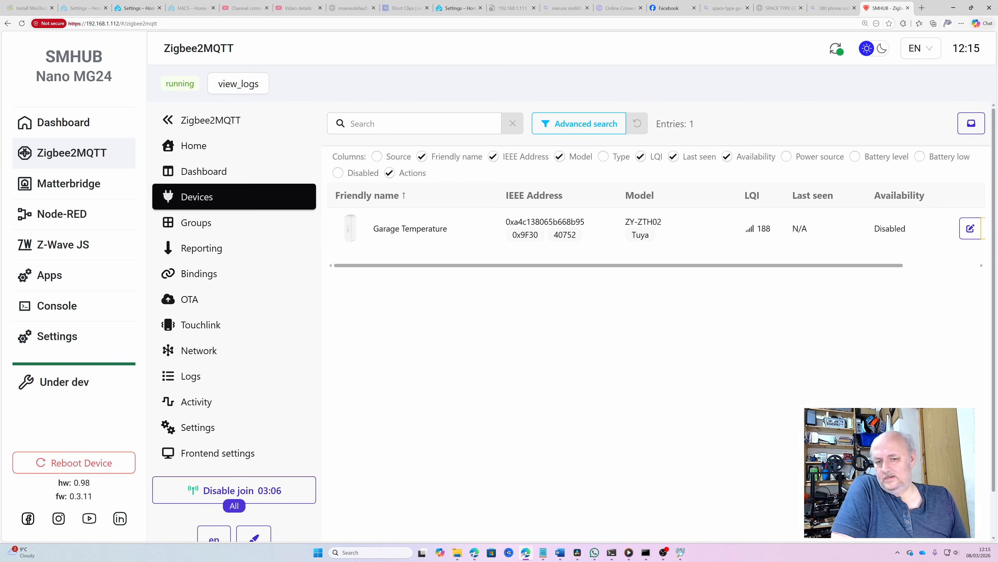
{"action": "left_click", "coordinate": [134, 10]}
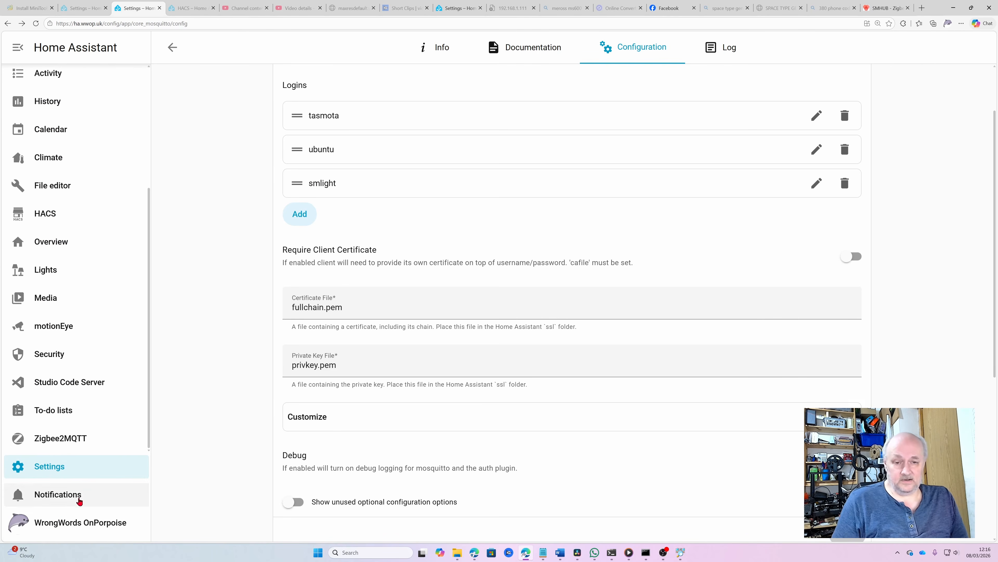
Open Garage Temperature from MQTT's devices, showing 22.9 °C and 50.21% humidity
{"action": "left_click", "coordinate": [67, 475]}
{"action": "scroll", "coordinate": [520, 315], "scroll_direction": "down", "scroll_amount": 5}
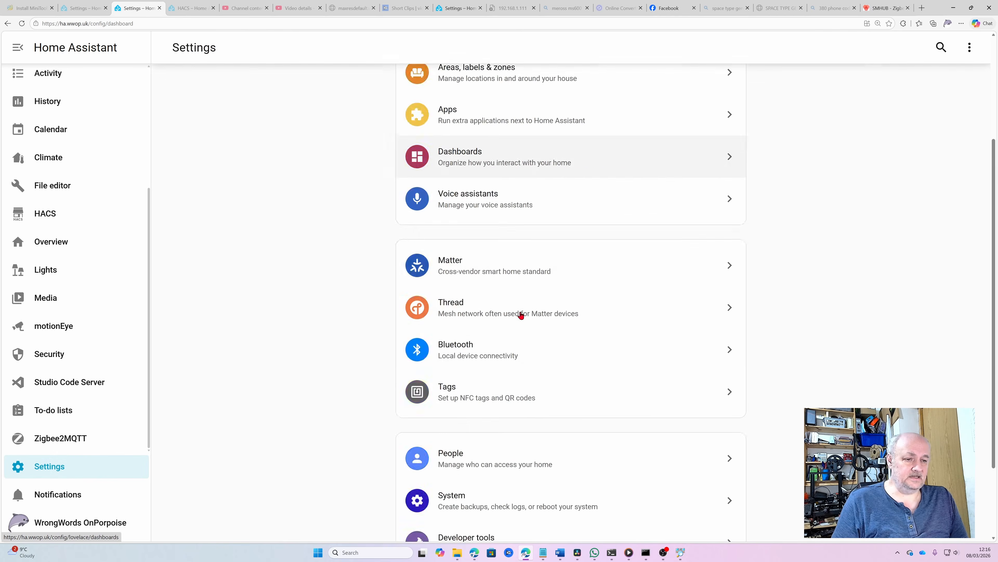
{"action": "scroll", "coordinate": [518, 309], "scroll_direction": "up", "scroll_amount": 5}
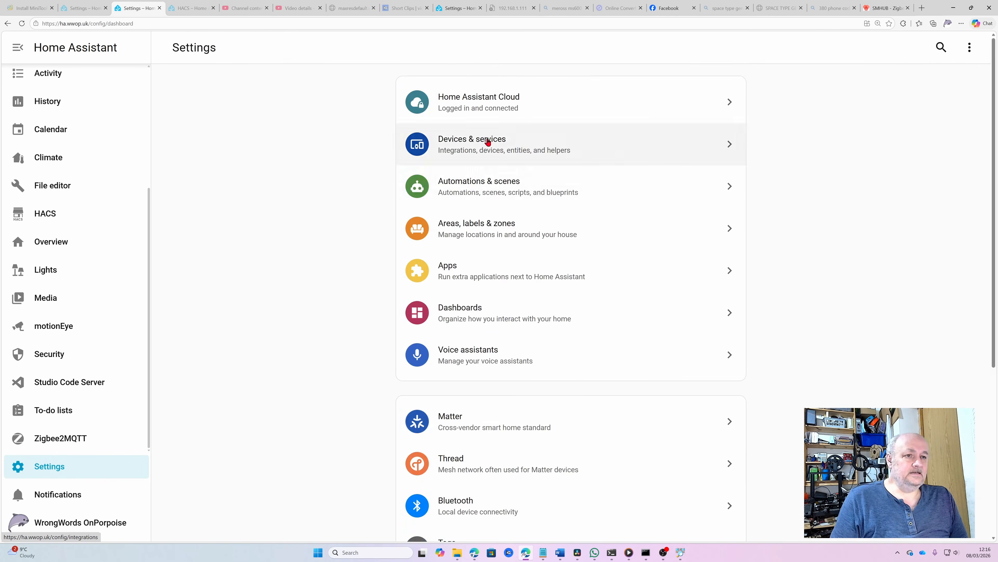
{"action": "left_click", "coordinate": [488, 141]}
{"action": "scroll", "coordinate": [660, 327], "scroll_direction": "down", "scroll_amount": 8}
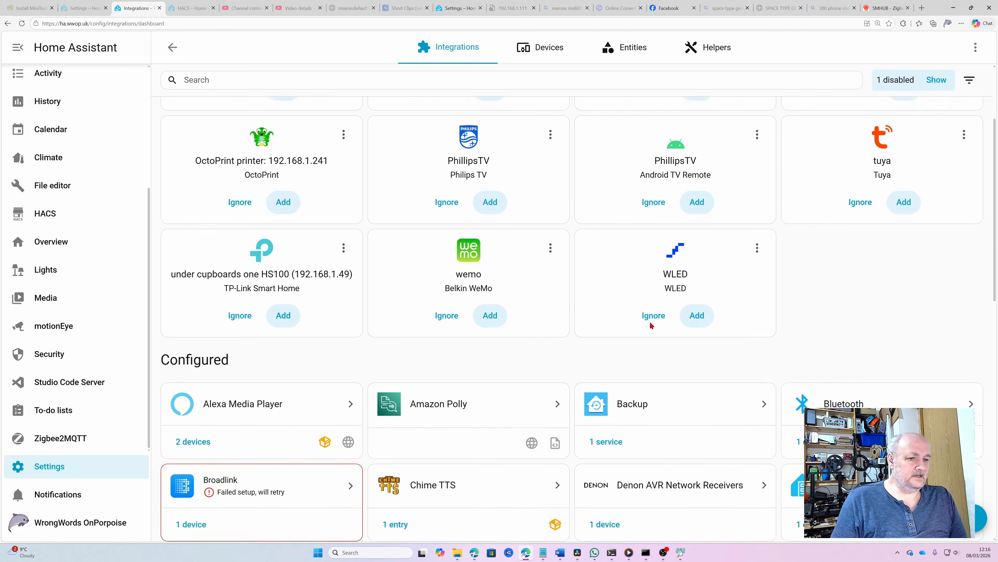
{"action": "scroll", "coordinate": [650, 318], "scroll_direction": "down", "scroll_amount": 8}
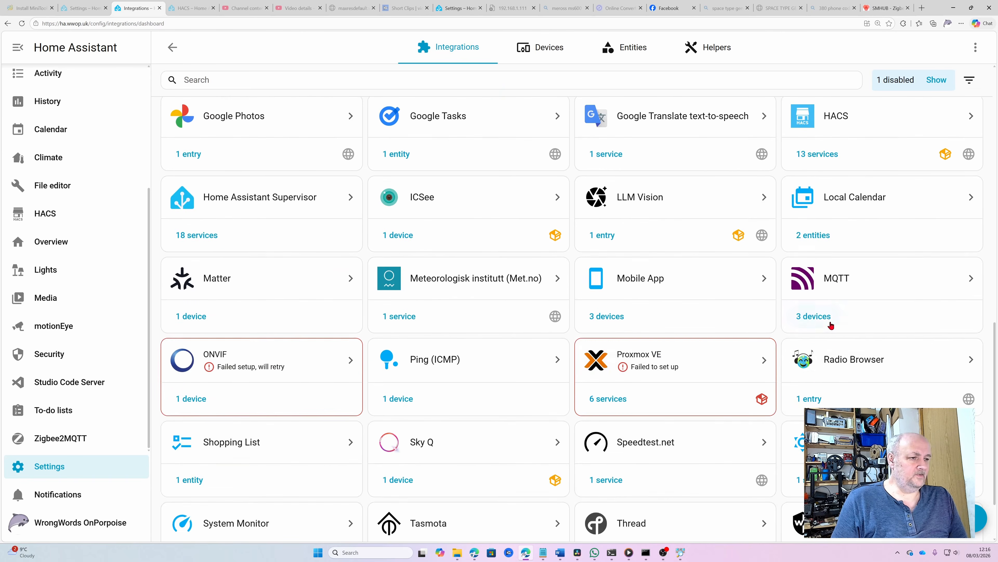
{"action": "left_click", "coordinate": [814, 316]}
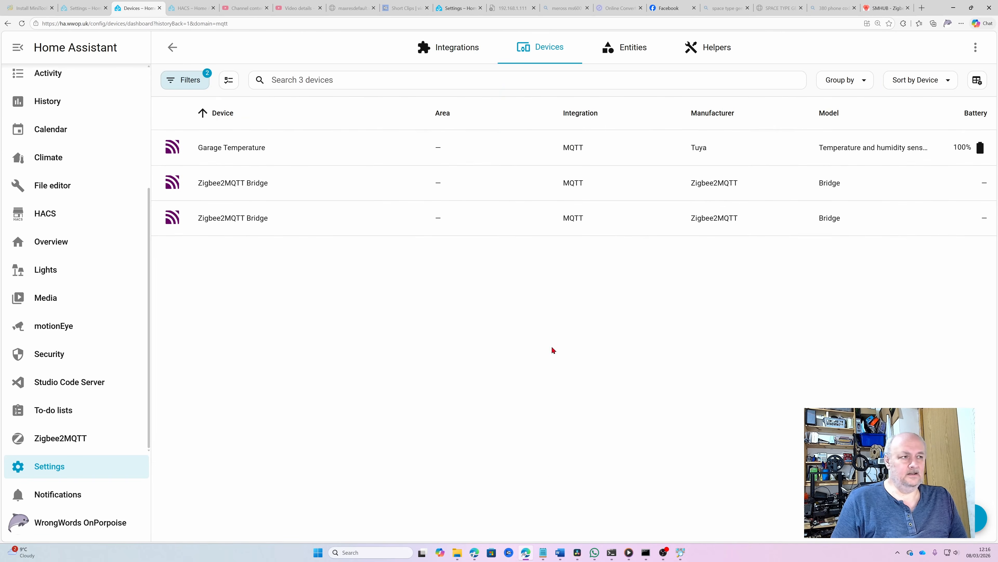
{"action": "left_click", "coordinate": [204, 151]}
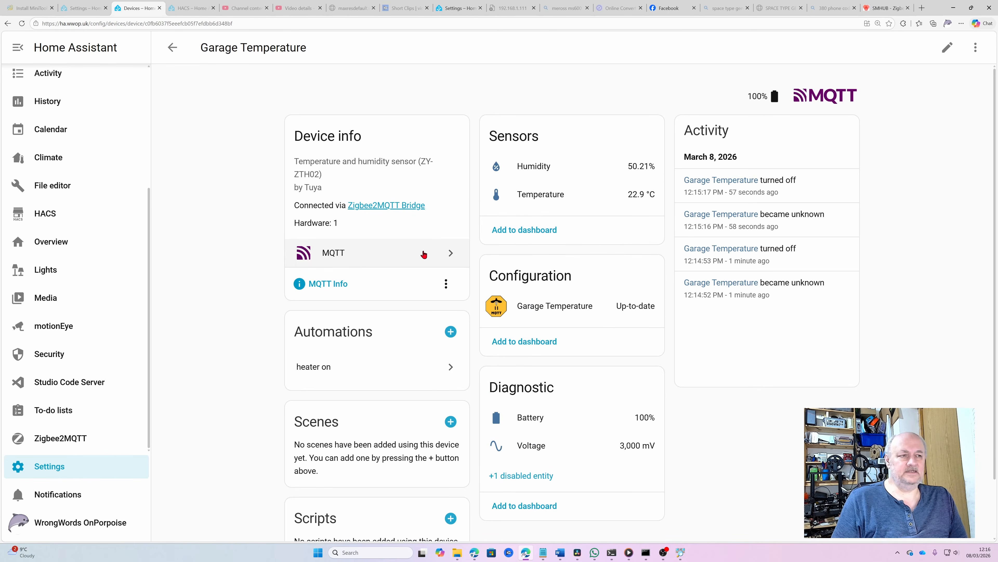